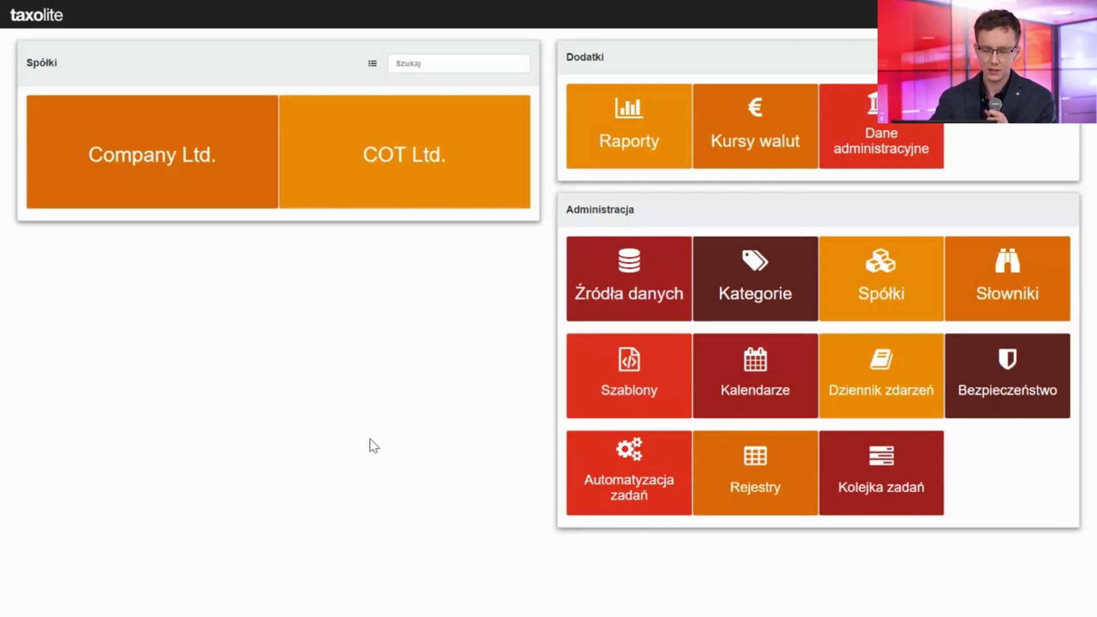
Examine the settings, schedule and run history of the automated task "[COT] Kursy walutowe dla wart. celnej (źr. Exchange Rates)".
left_click(597, 463)
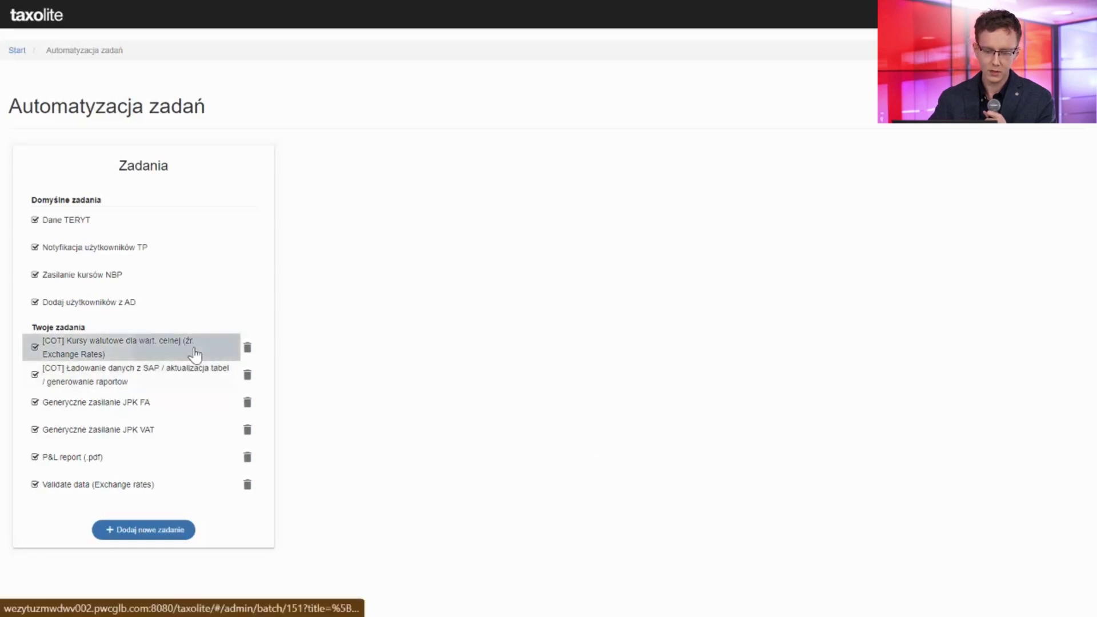
left_click(195, 352)
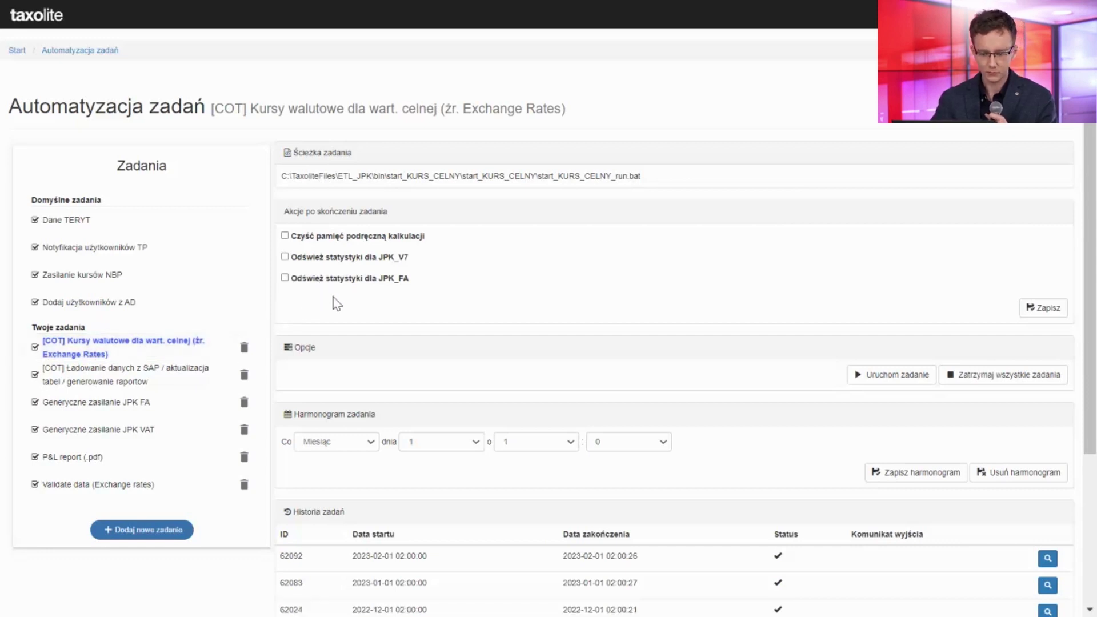
scroll(354, 305, "down", 2)
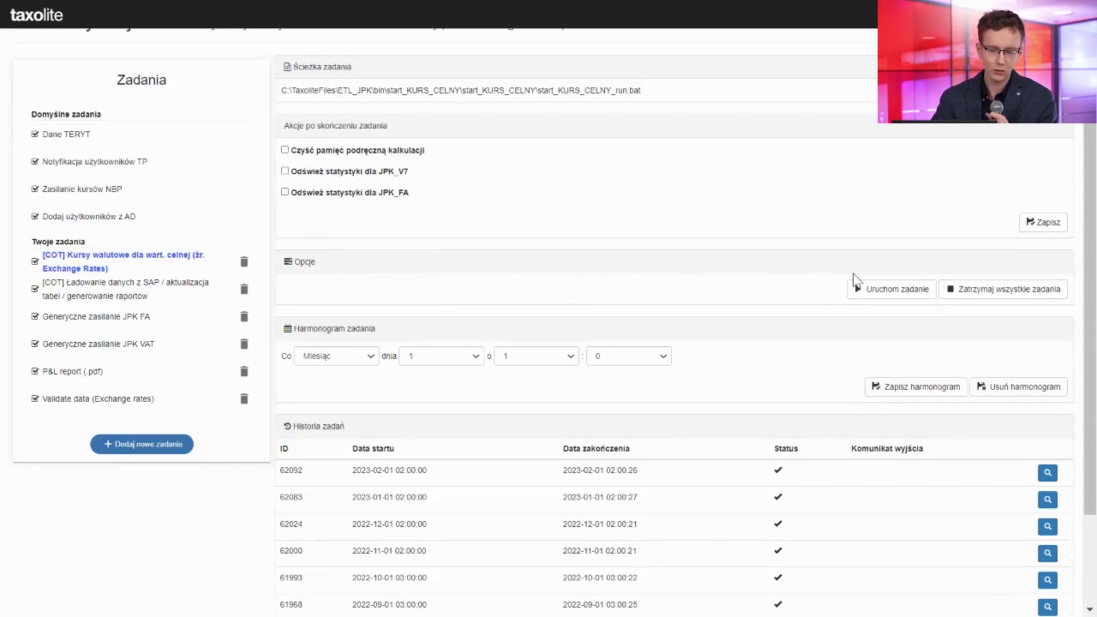
scroll(855, 280, "up", 2)
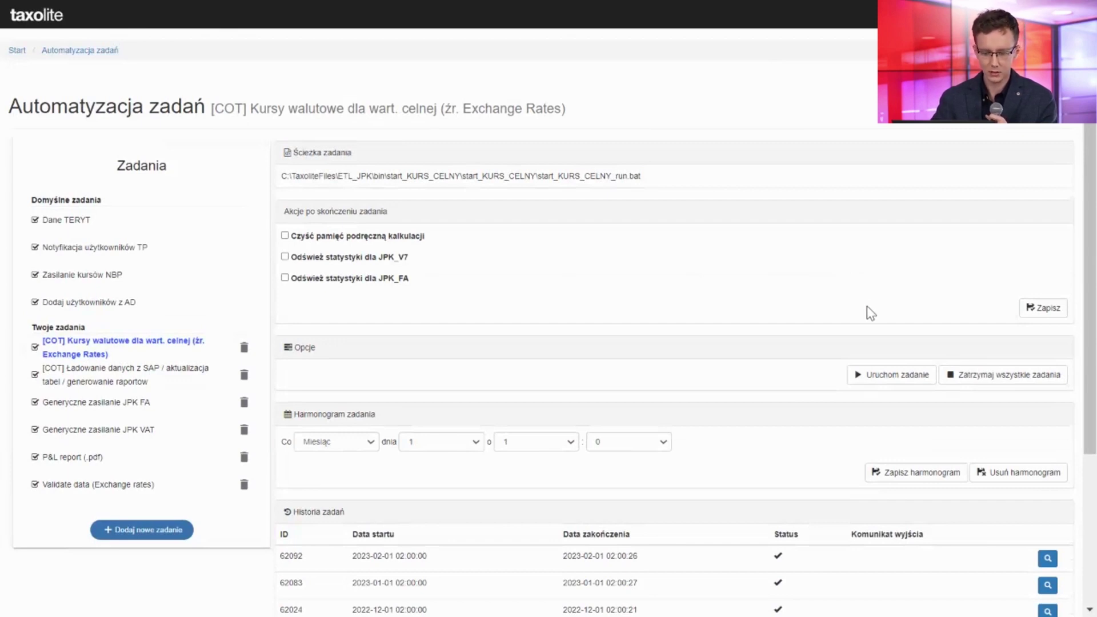
scroll(866, 307, "down", 2)
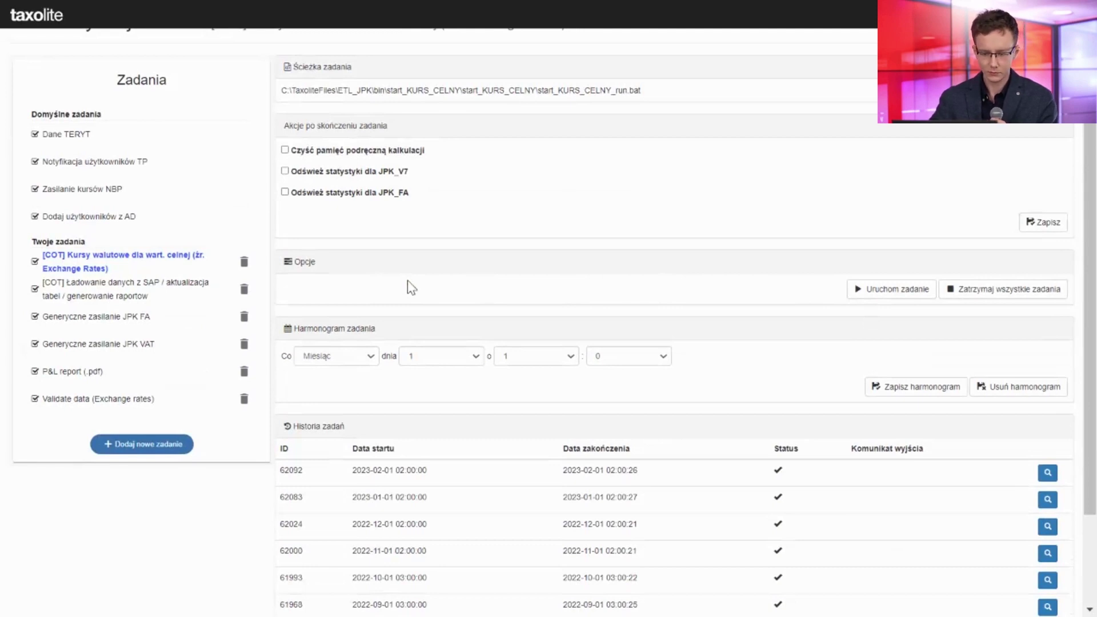
scroll(407, 280, "up", 2)
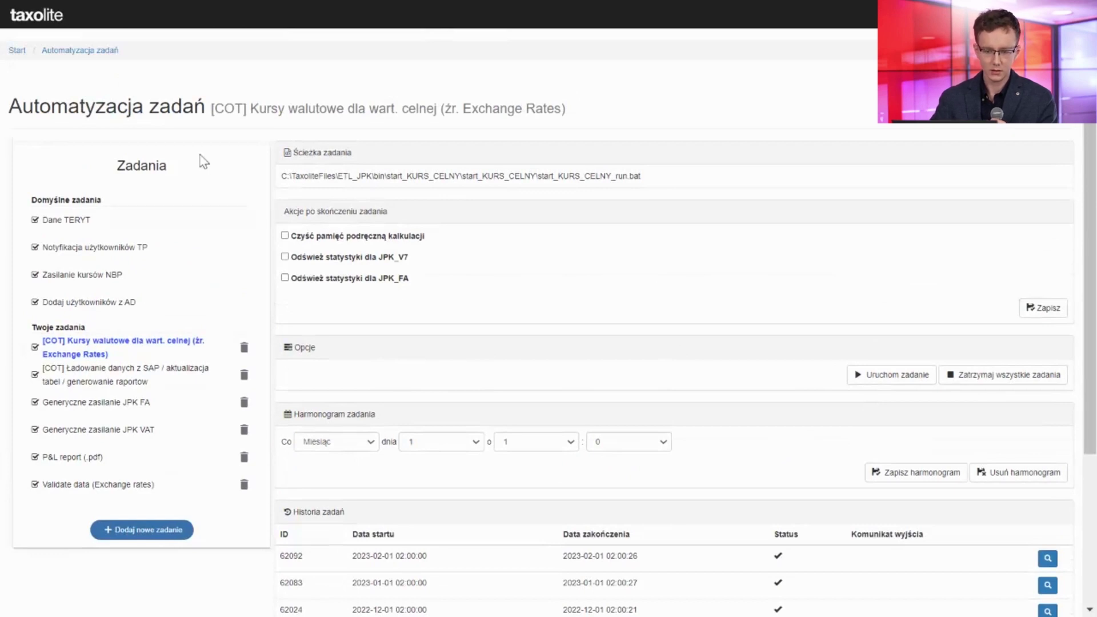
Open the Zatory płatnicze (Payment gridlocks) data source of Company Ltd.
left_click(19, 53)
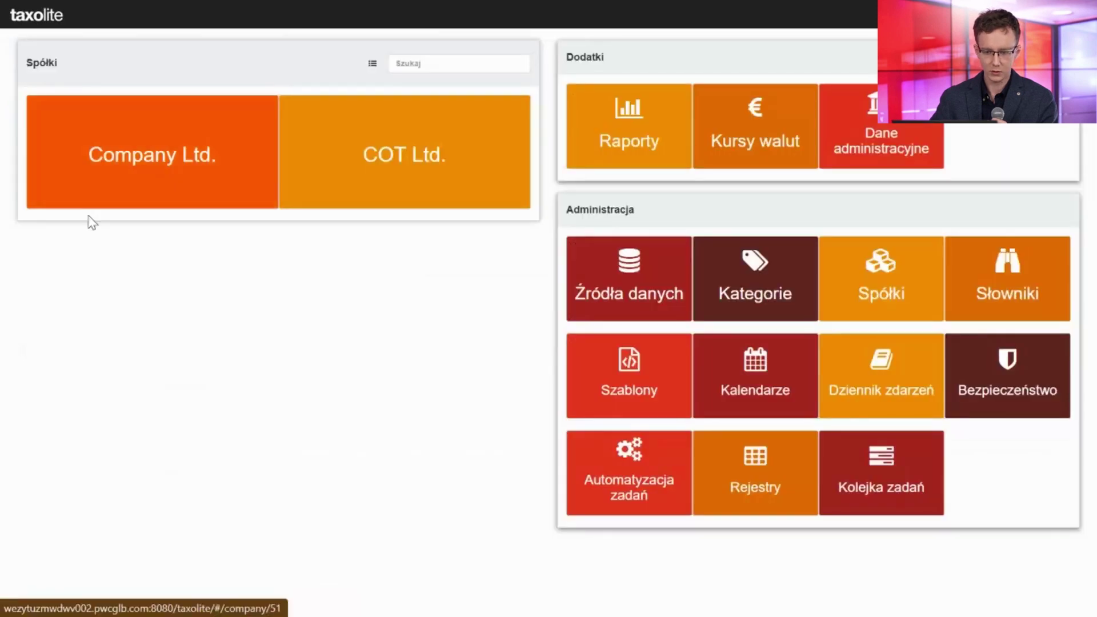
left_click(107, 170)
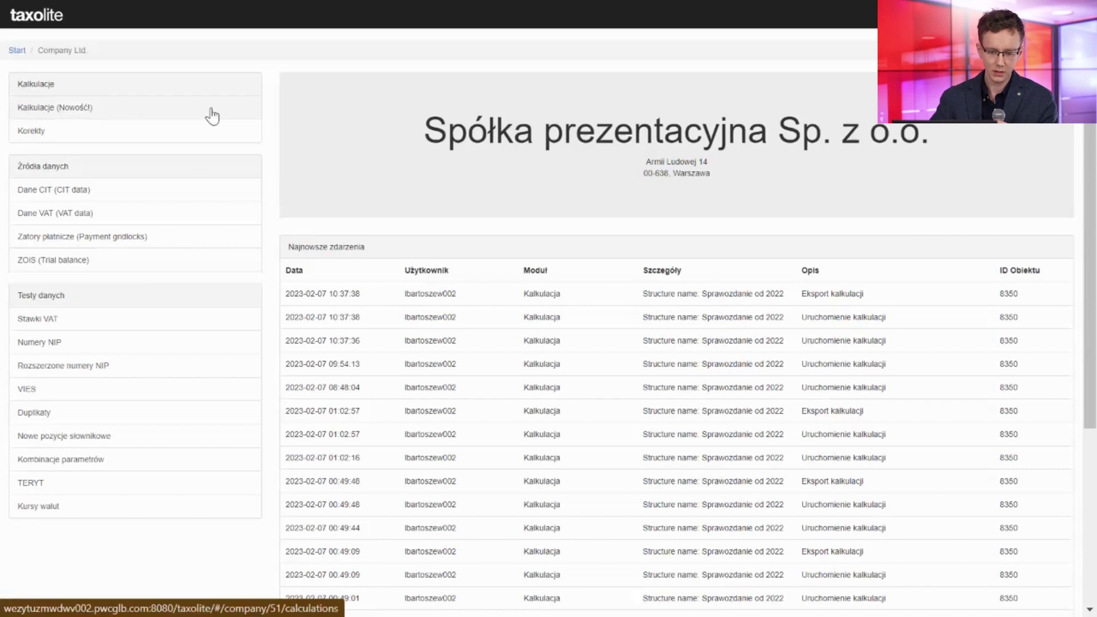
left_click(194, 237)
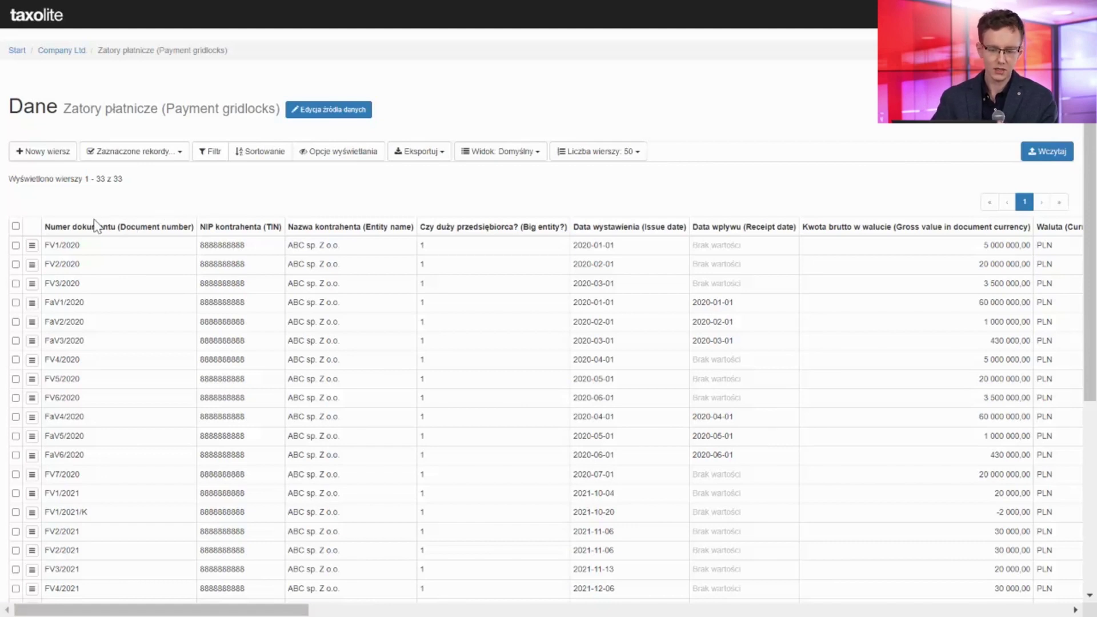
View the available actions for row FV1/2020, and mark and unmark rows FV1/2020 and FV2/2020.
left_click(32, 245)
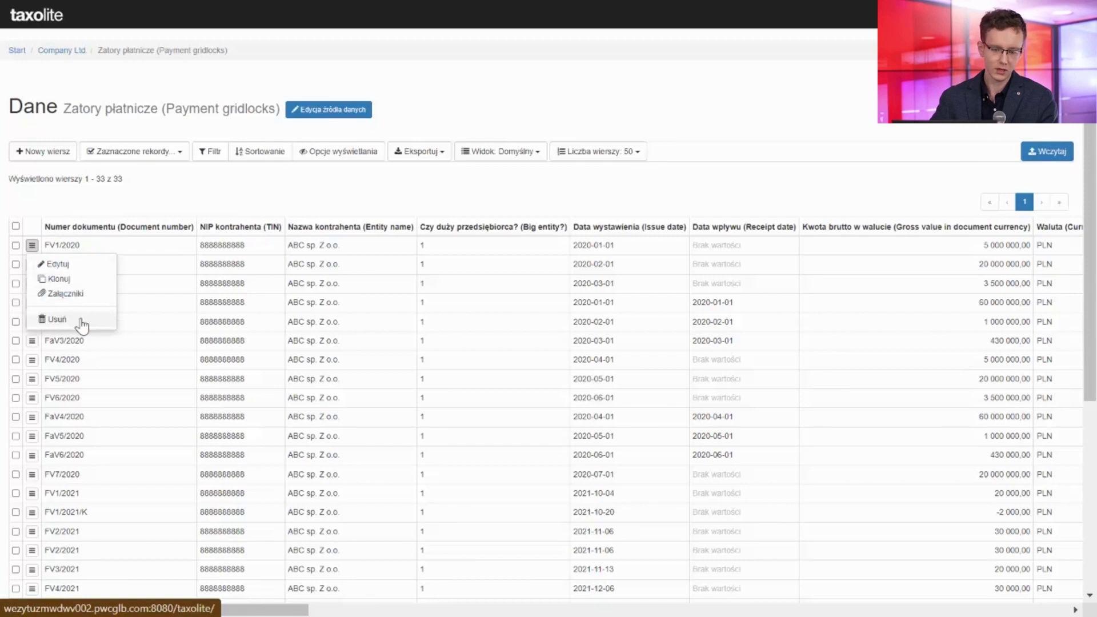
left_click(121, 215)
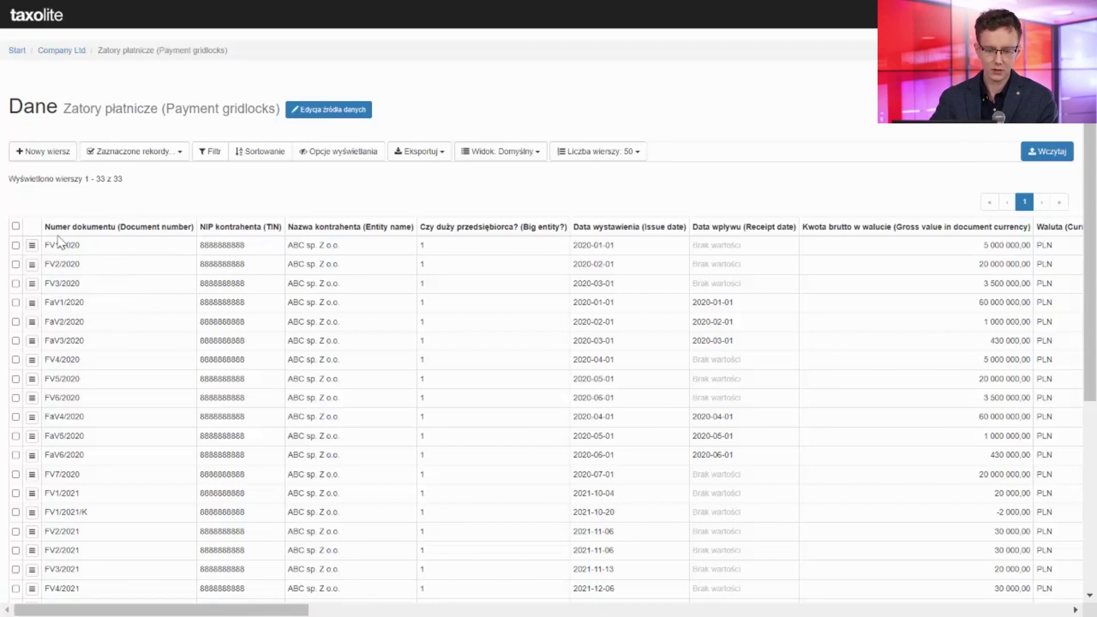
left_click(16, 245)
left_click(15, 264)
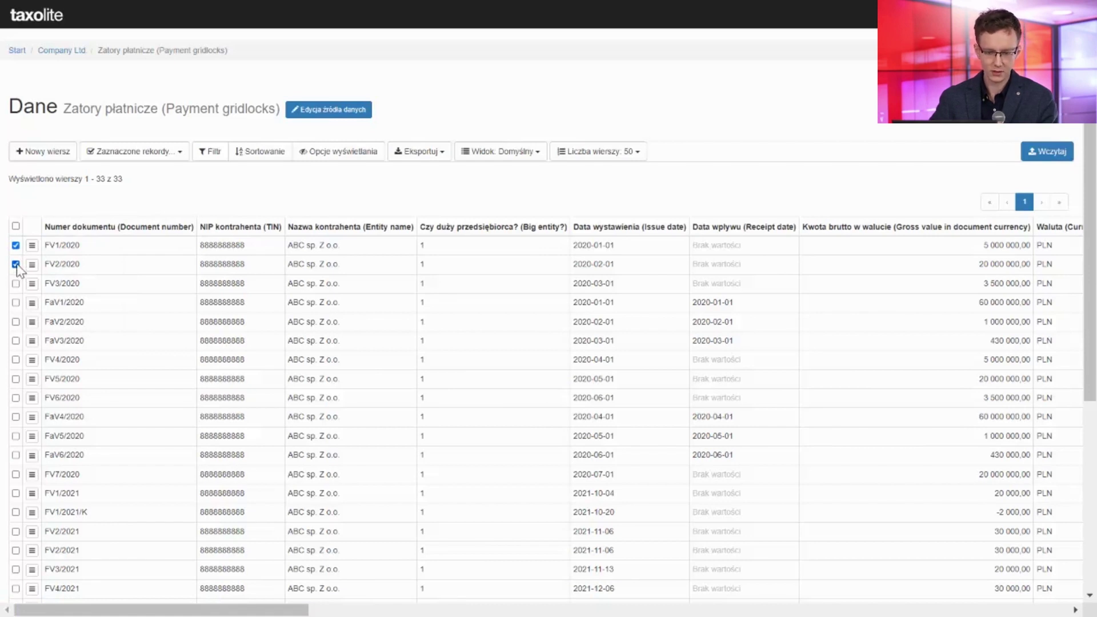
left_click(15, 264)
left_click(16, 245)
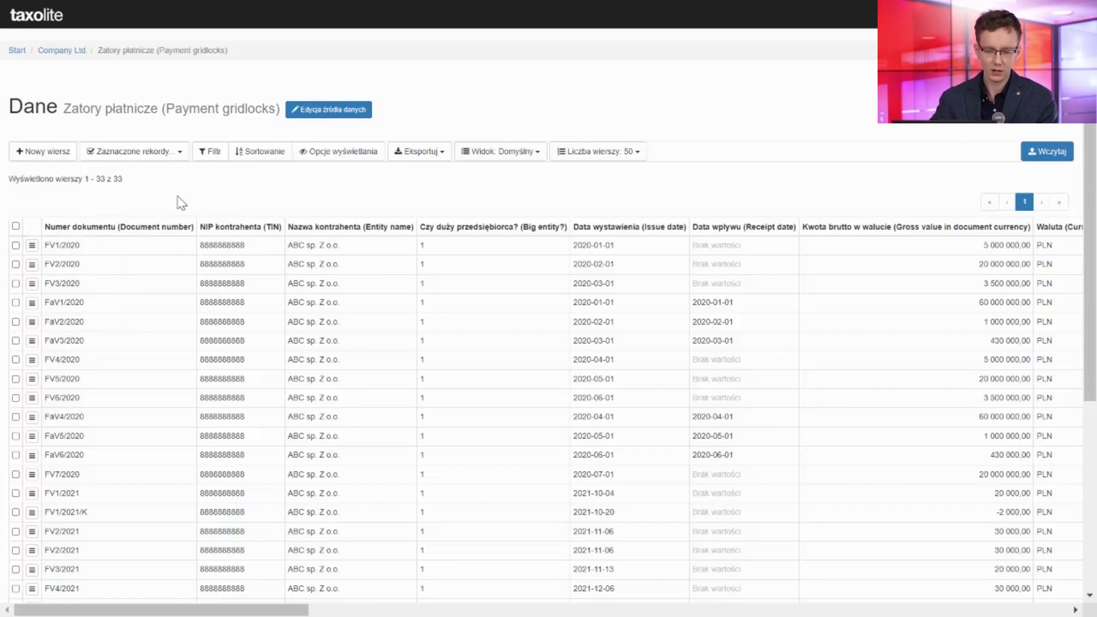
Draft a filter with a nested group of two empty conditions plus one outer condition, and close it without applying.
left_click(208, 152)
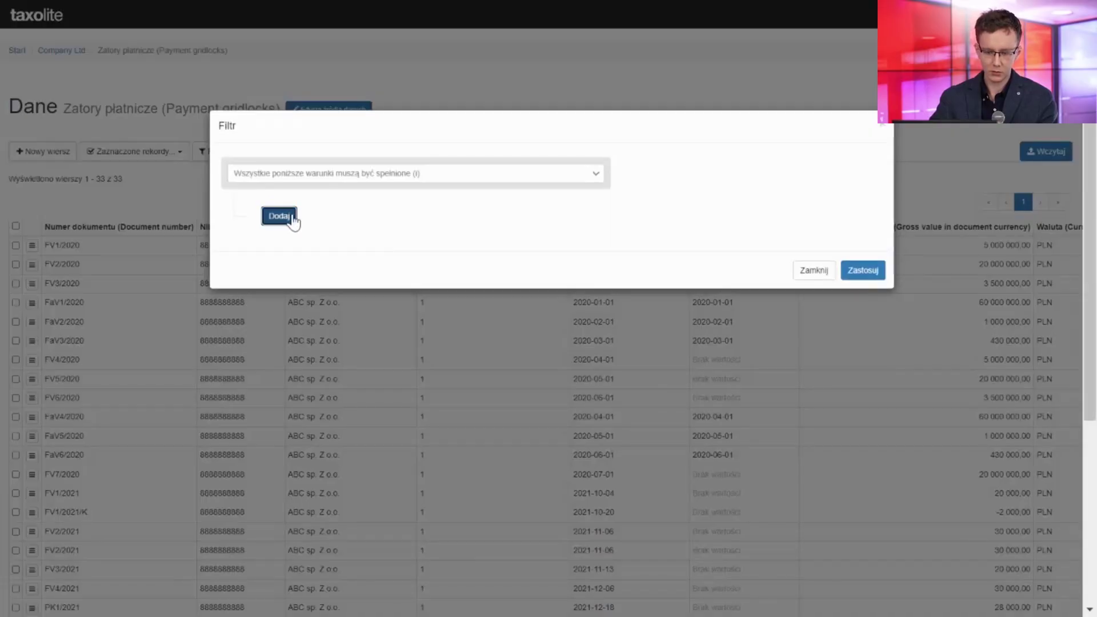
left_click(293, 220)
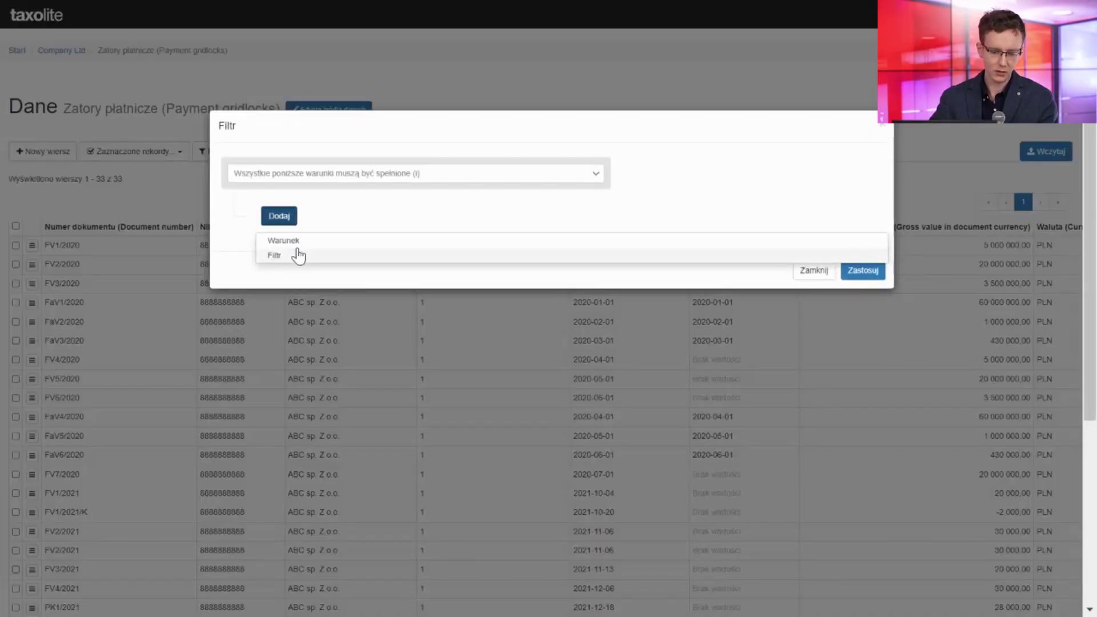
left_click(295, 253)
left_click(318, 266)
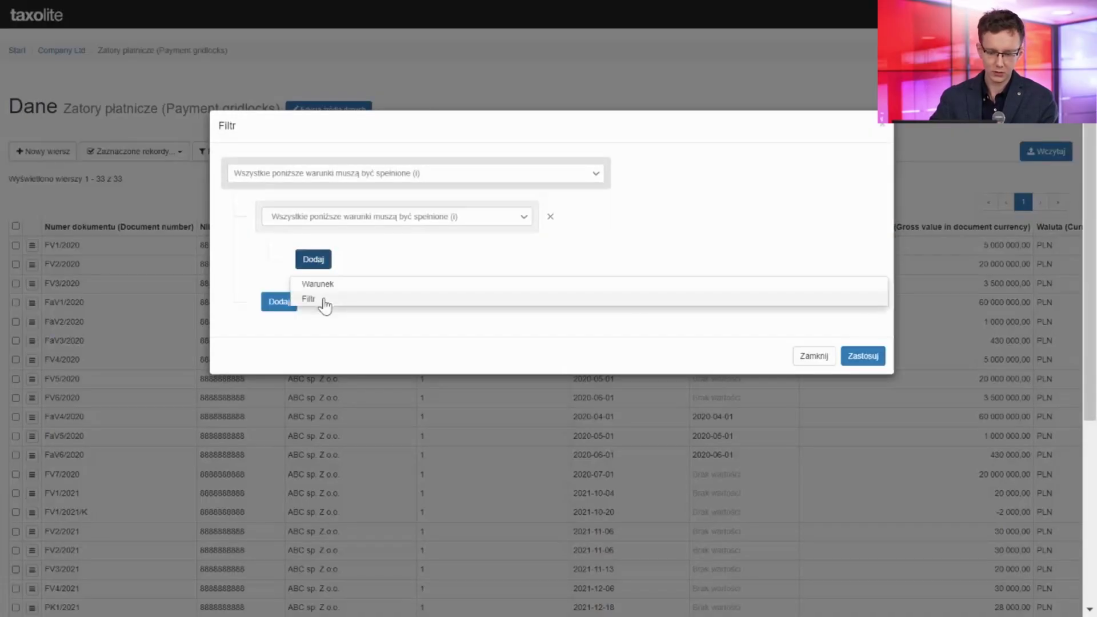
left_click(313, 283)
left_click(318, 316)
left_click(314, 359)
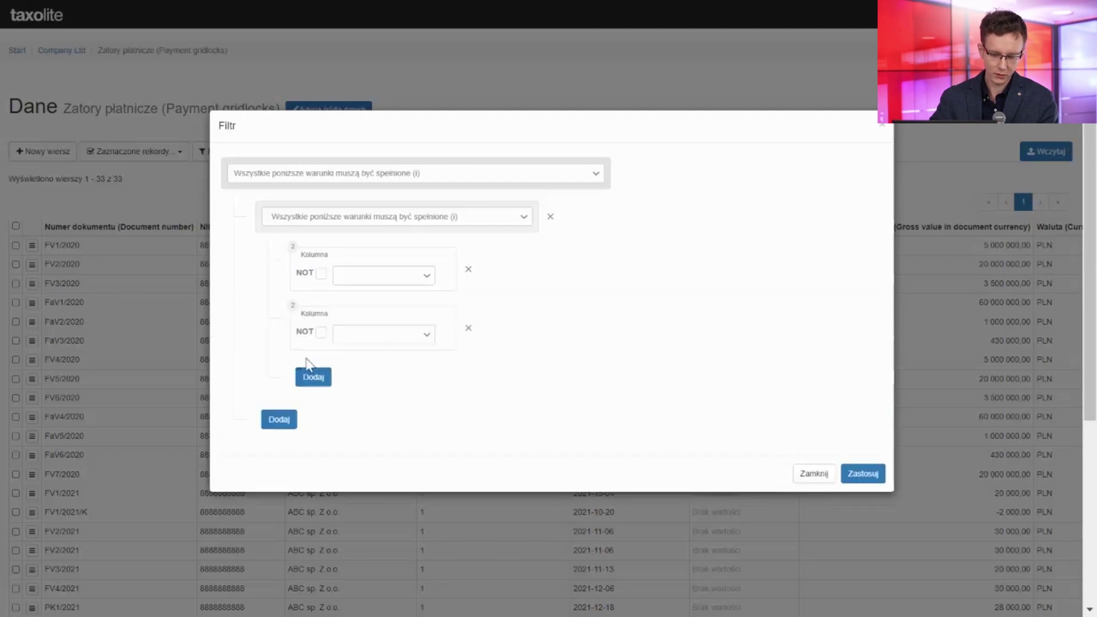
left_click(285, 422)
left_click(286, 444)
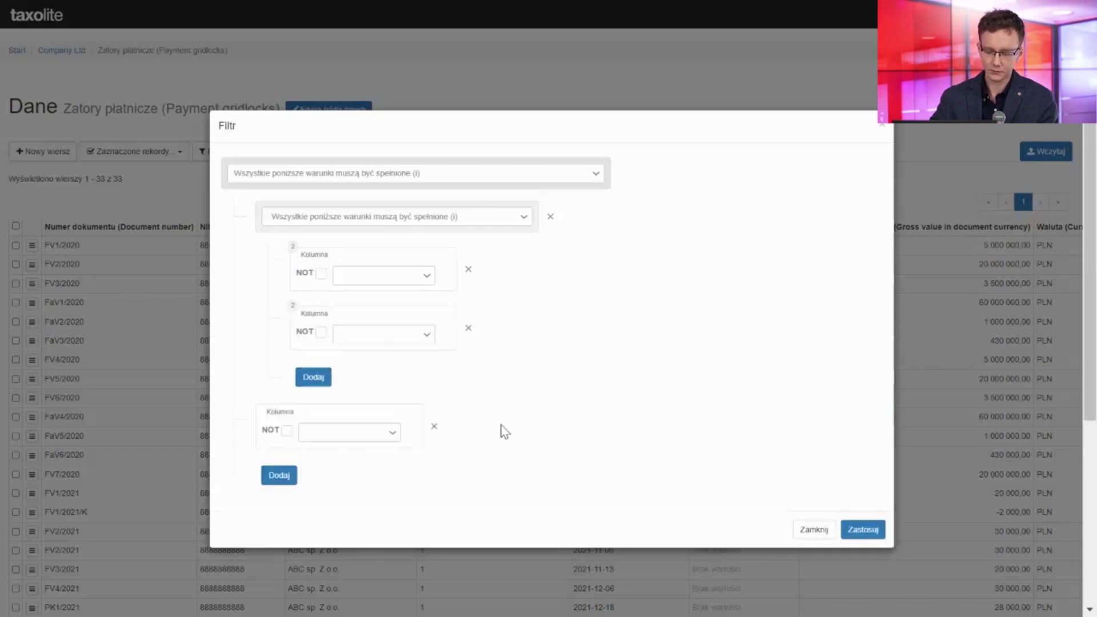
left_click(799, 534)
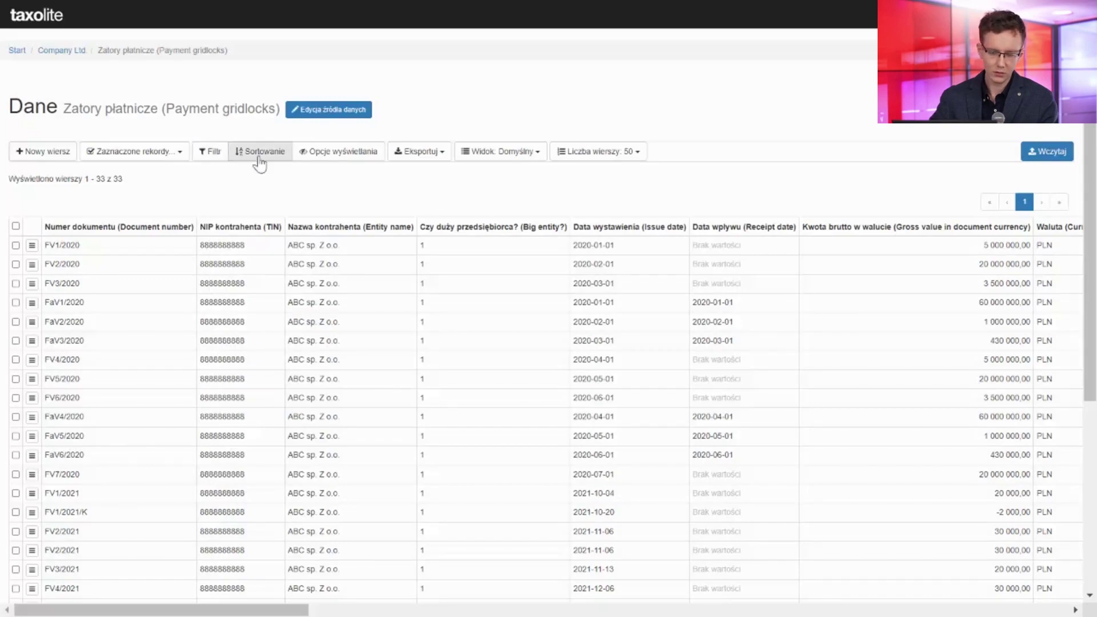
Add the column "Czy dokonano płatności?" to the advanced sorting in ascending order, and close it without applying.
left_click(258, 153)
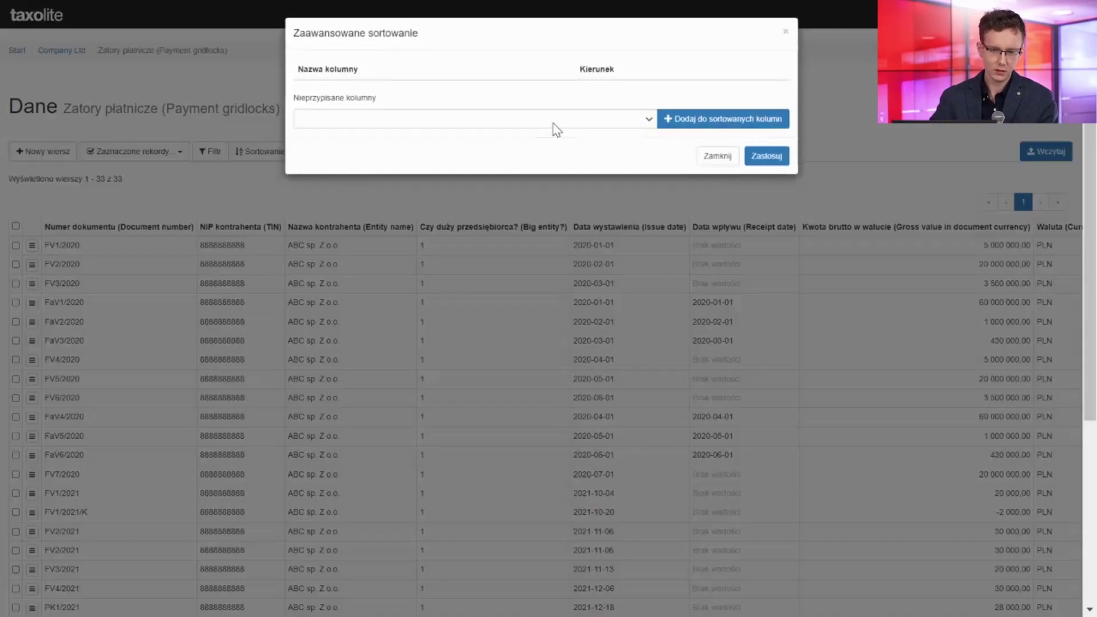
left_click(553, 128)
key("Escape")
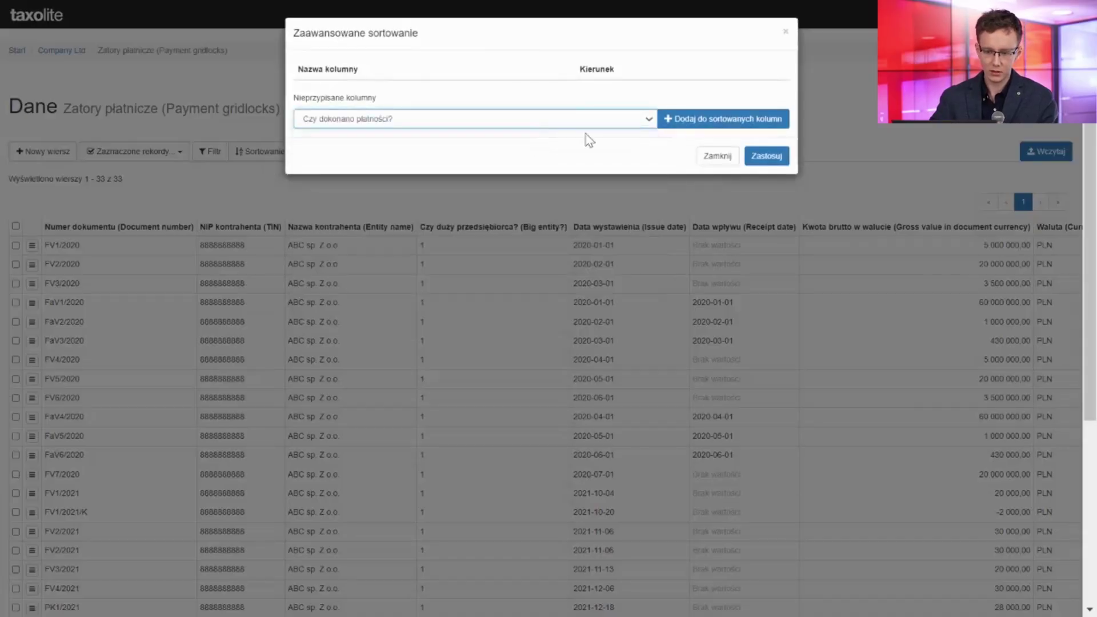
left_click(697, 122)
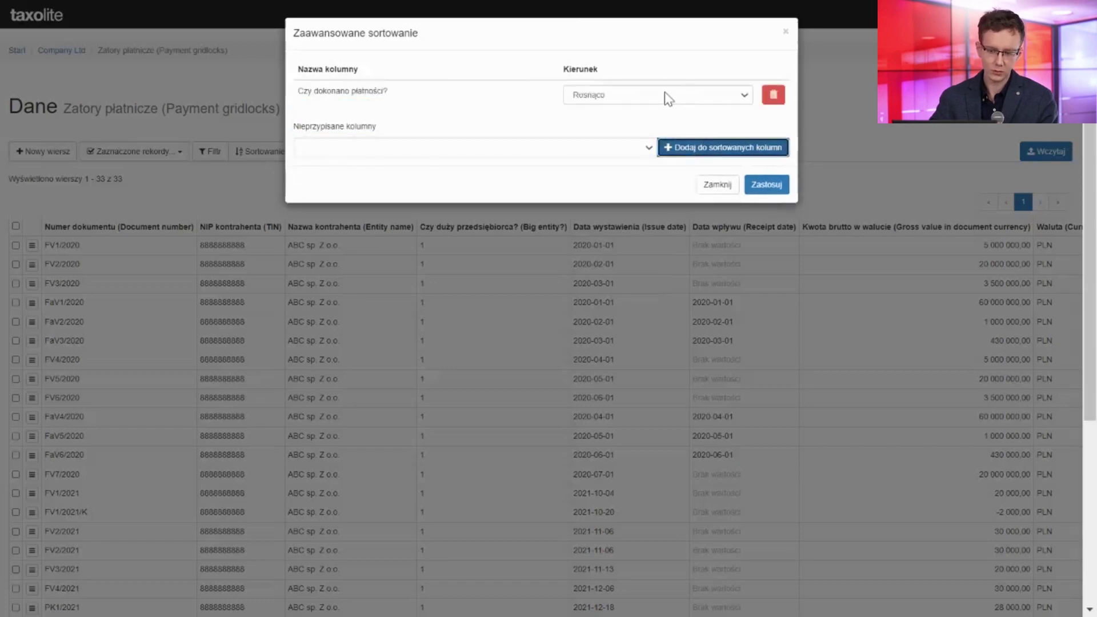
left_click(715, 184)
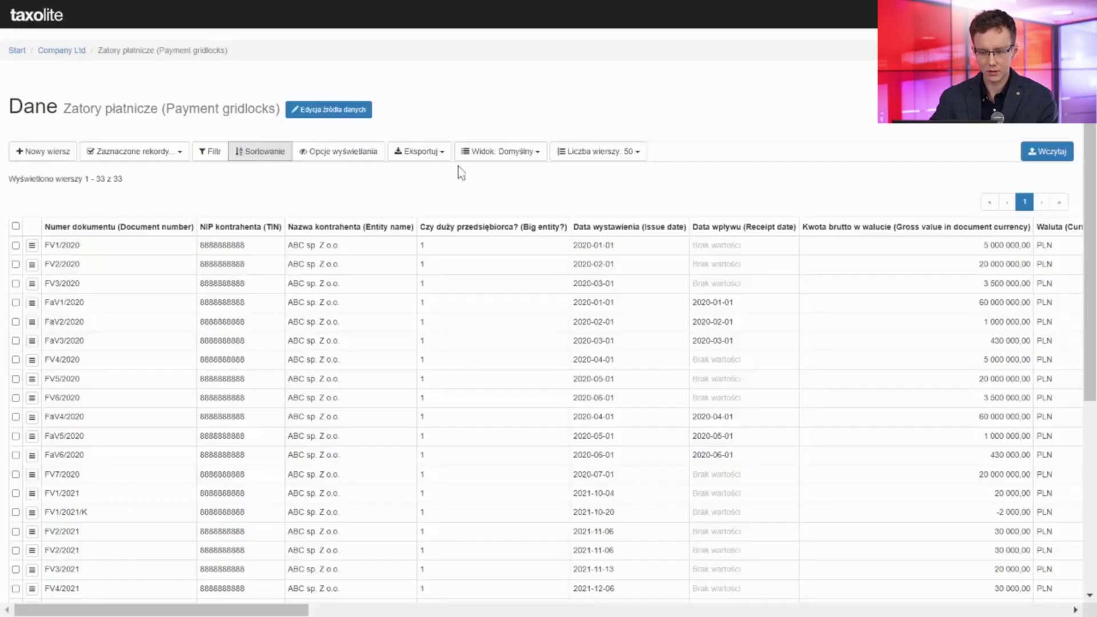
Look over the hidden and visible column settings and the Excel export options of the table.
left_click(352, 158)
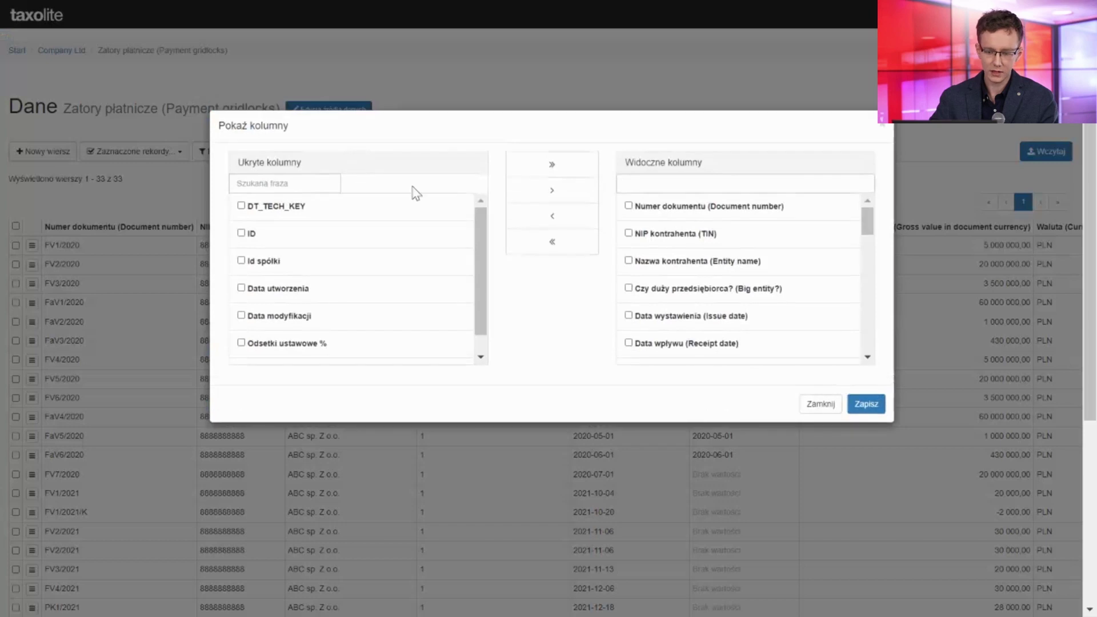
left_click(806, 413)
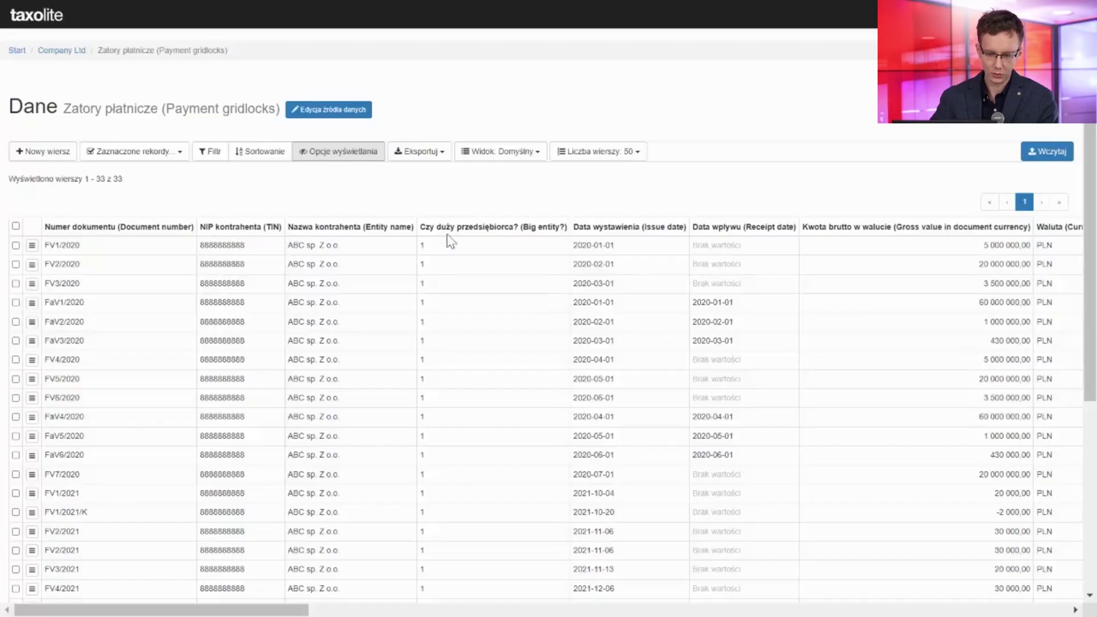
left_click(439, 159)
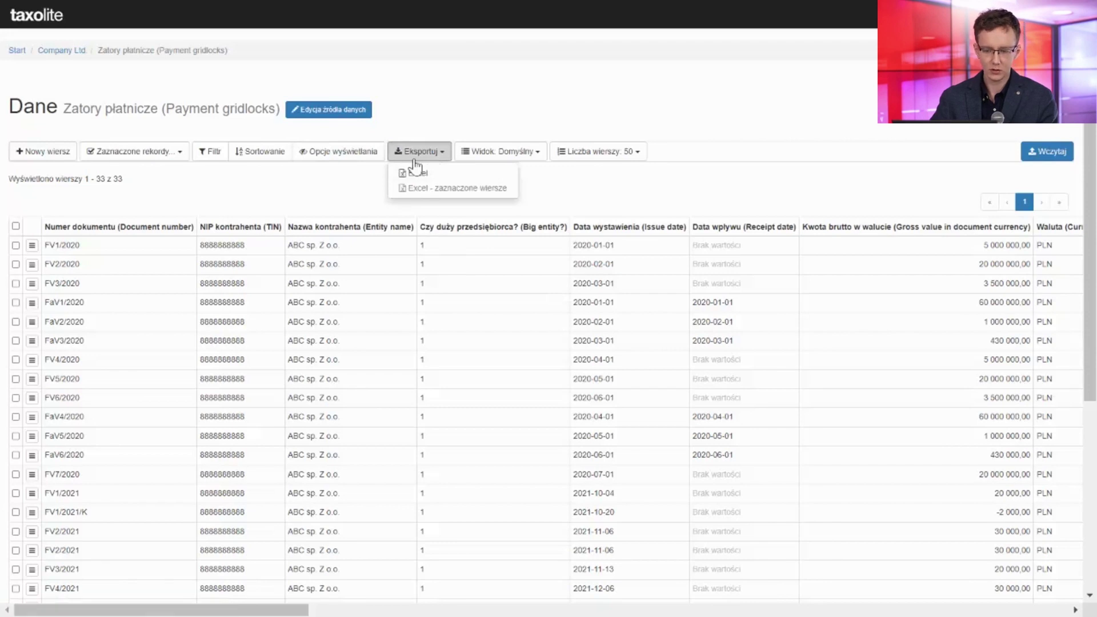
left_click(413, 172)
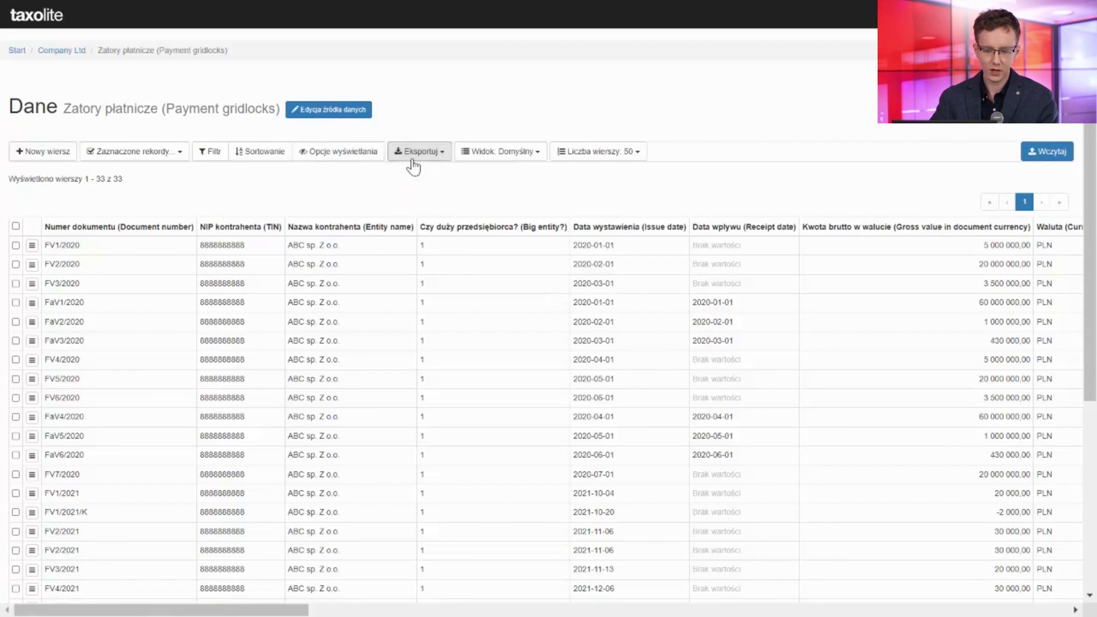
Mark rows FV1/2020 and FV2/2020 to check the export and rows-per-page options, and clear both marks.
left_click(15, 265)
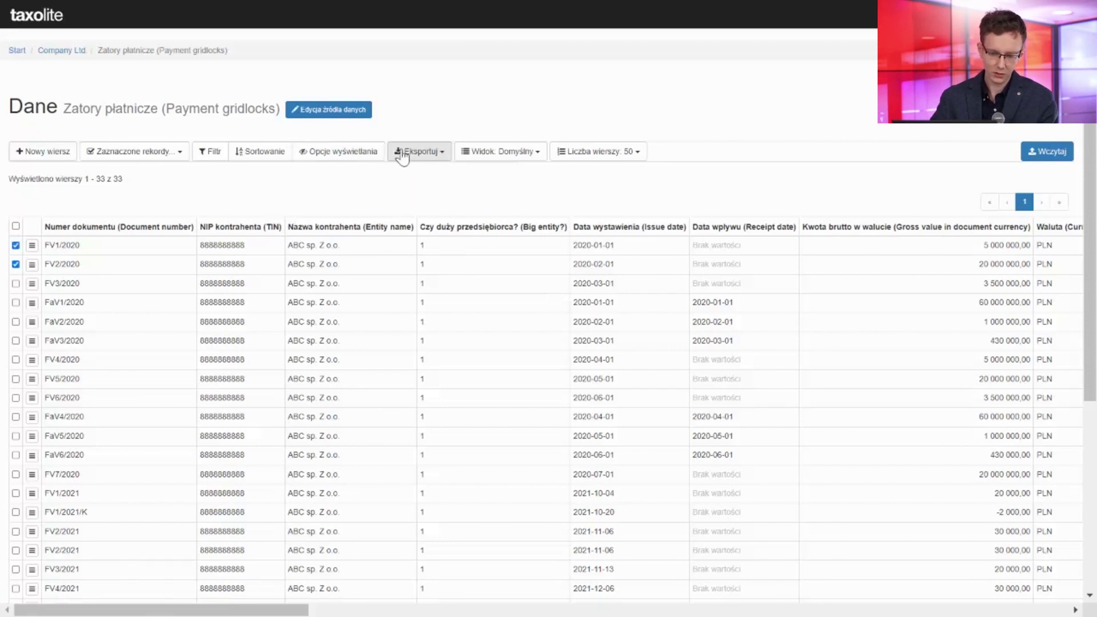
left_click(420, 152)
left_click(427, 171)
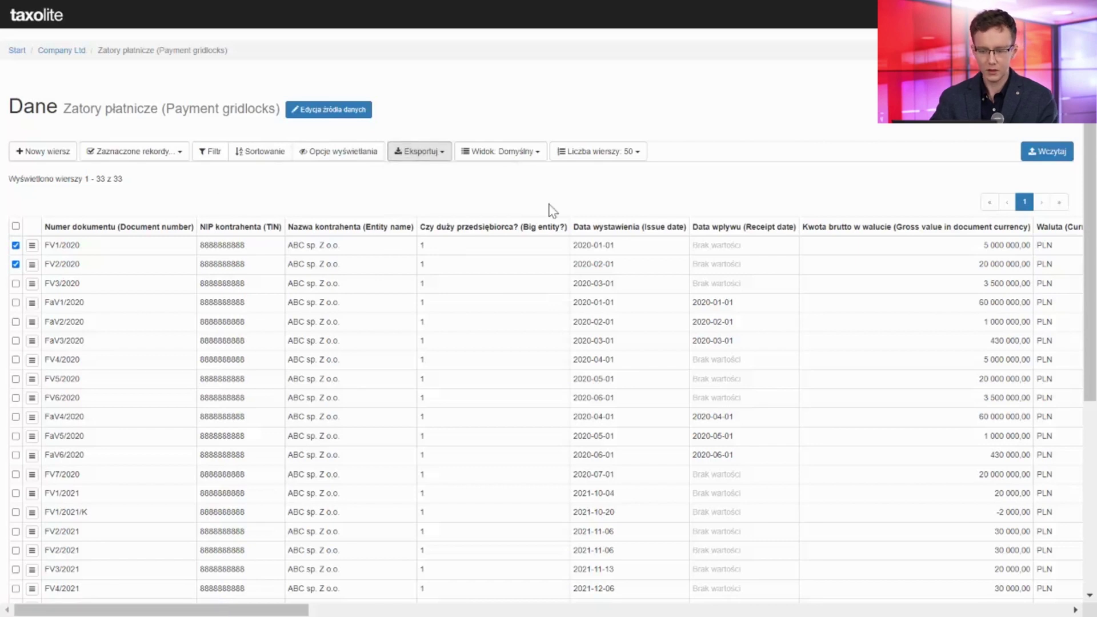
left_click(621, 152)
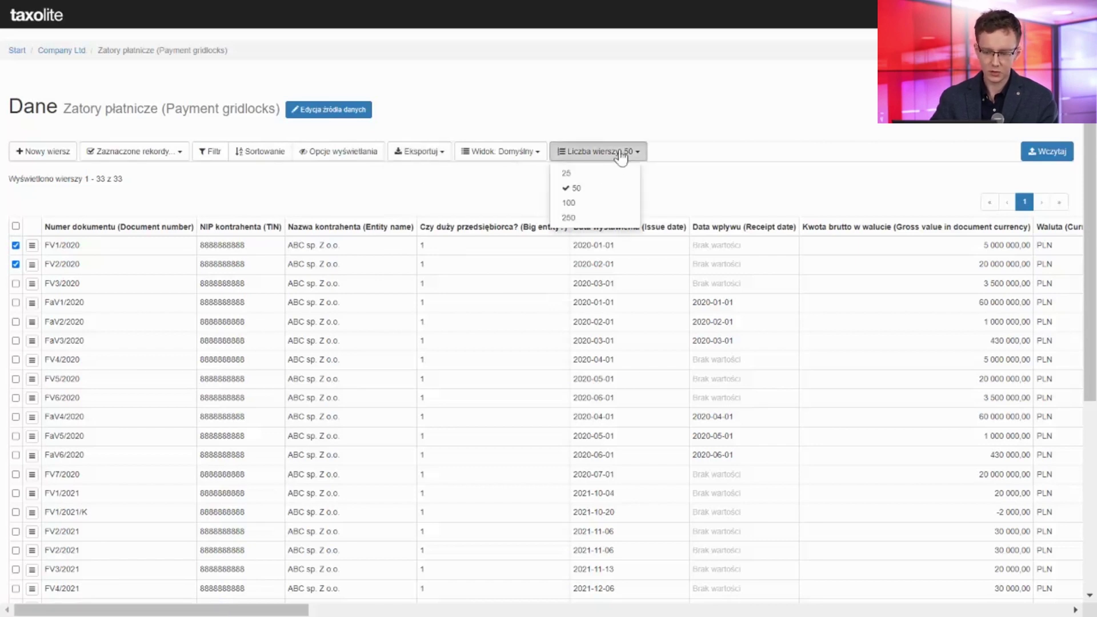
left_click(537, 204)
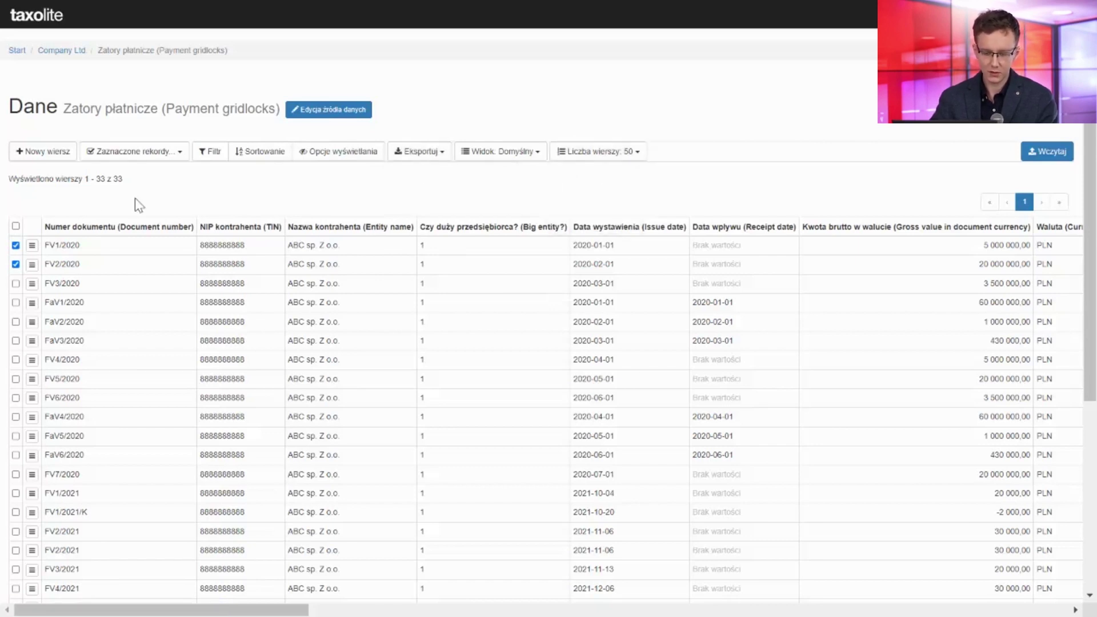
left_click(15, 245)
left_click(16, 264)
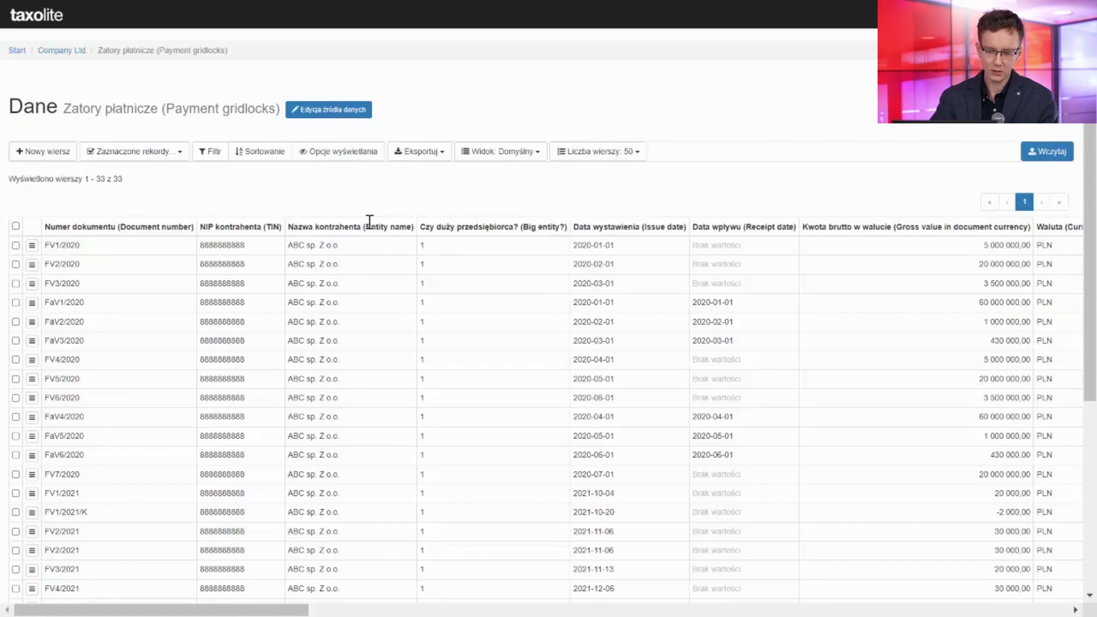
Switch the table to the saved view "Widok prezentacyjny" and look over the options for creating, editing and deleting views.
left_click(515, 165)
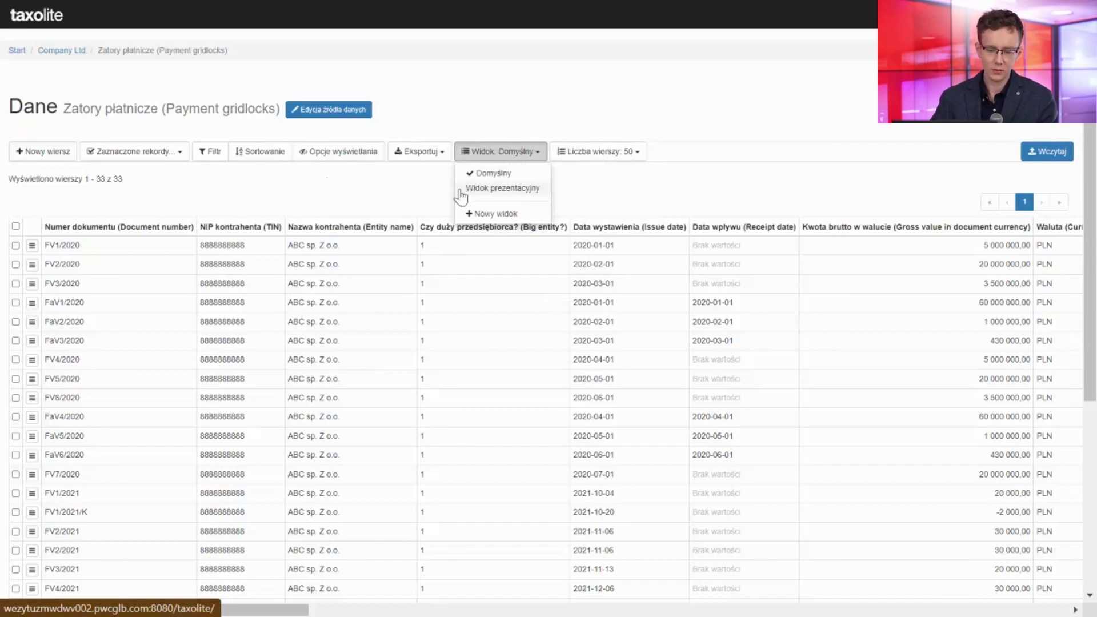
left_click(501, 194)
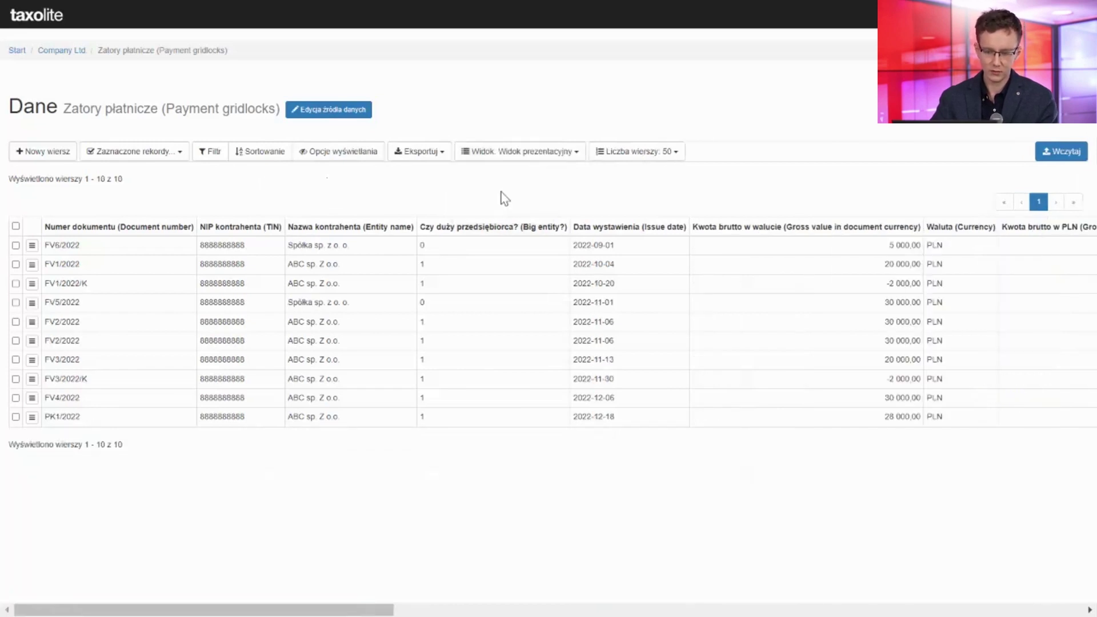
left_click(508, 159)
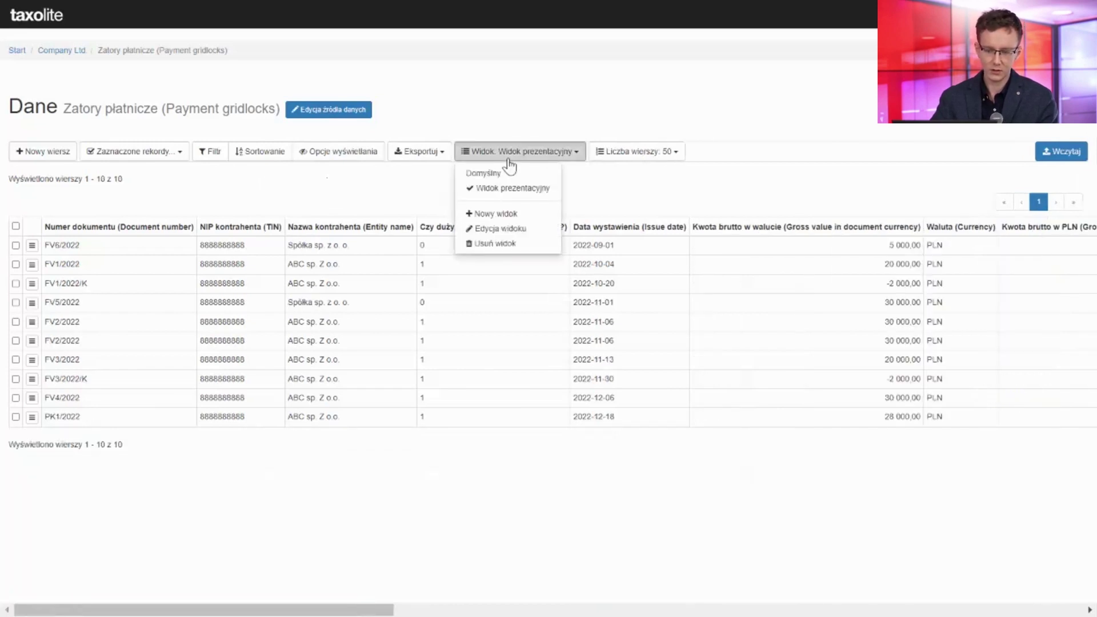
left_click(444, 190)
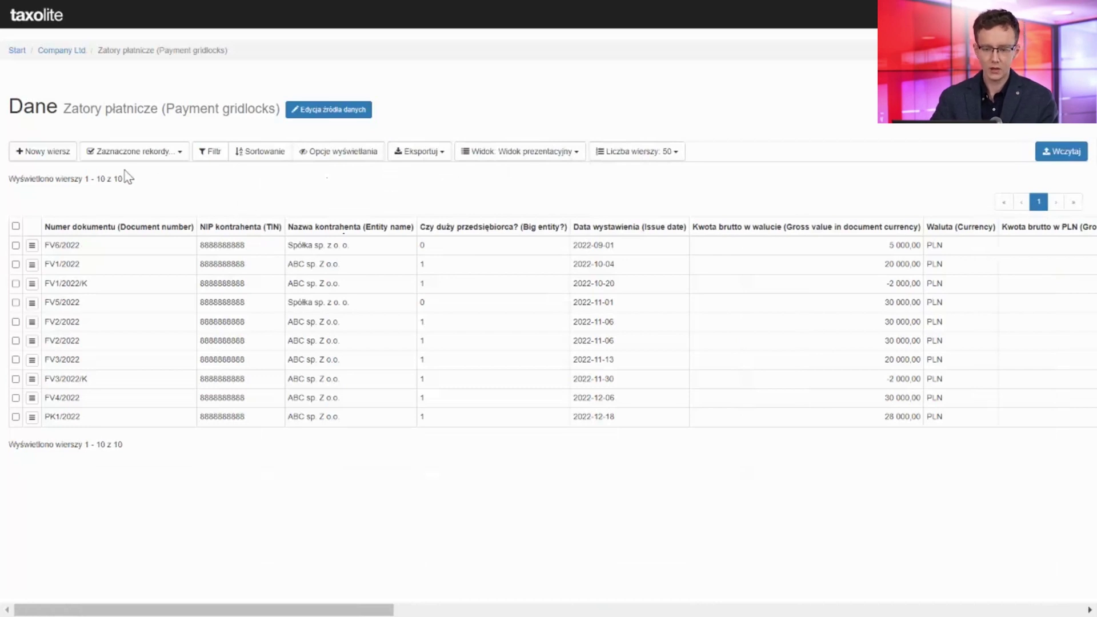
Go to the new calculations module of Company Ltd. and show the "Zatory płatnicze" calculations.
left_click(73, 52)
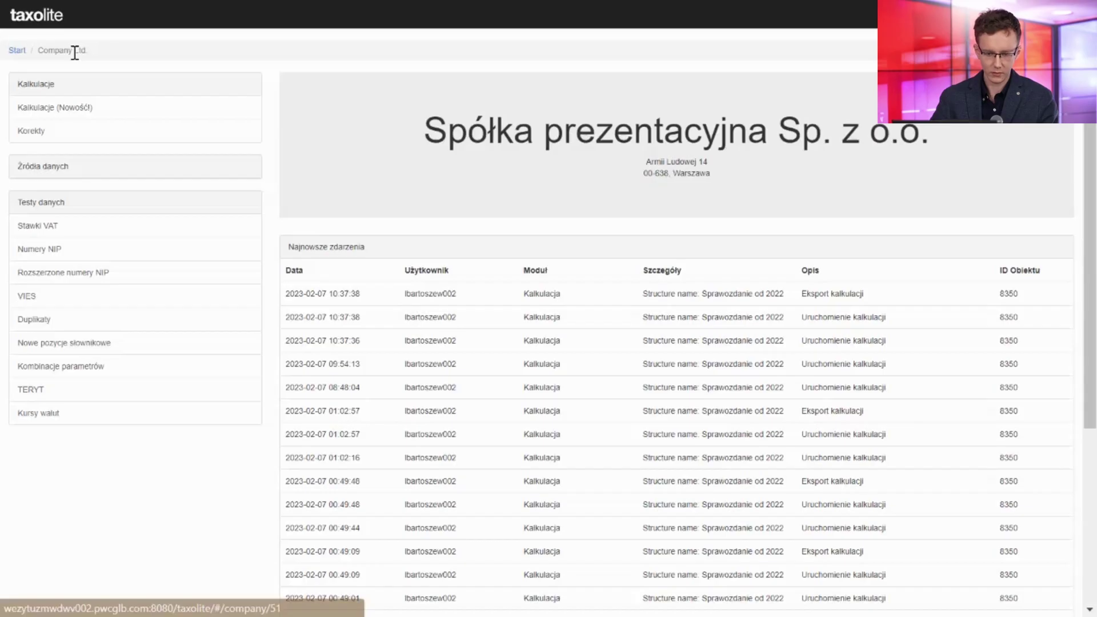
left_click(58, 109)
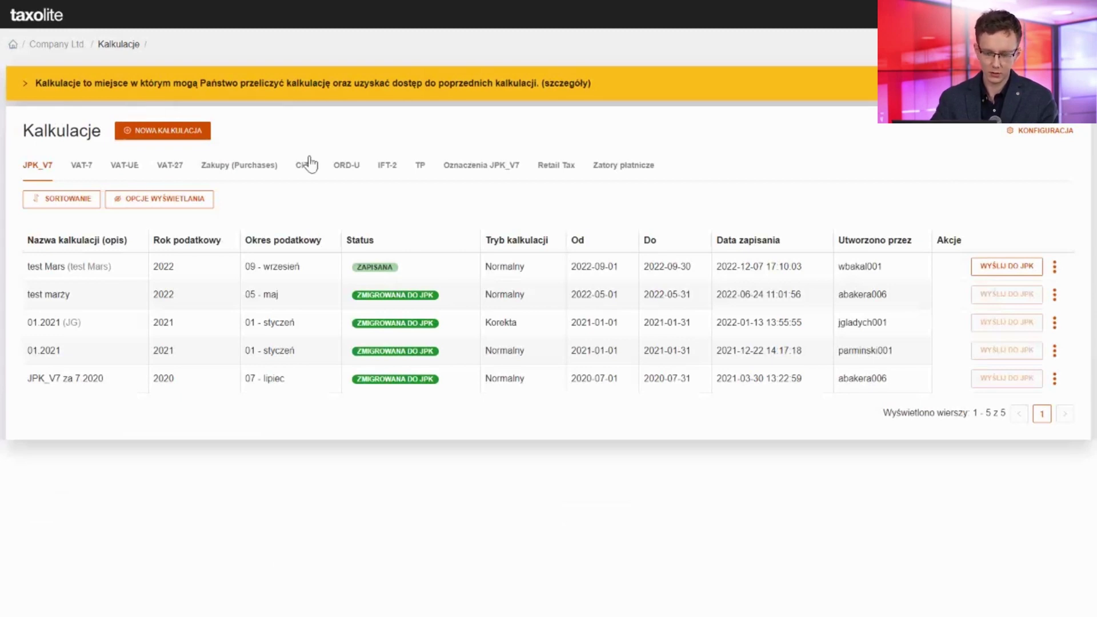
left_click(609, 177)
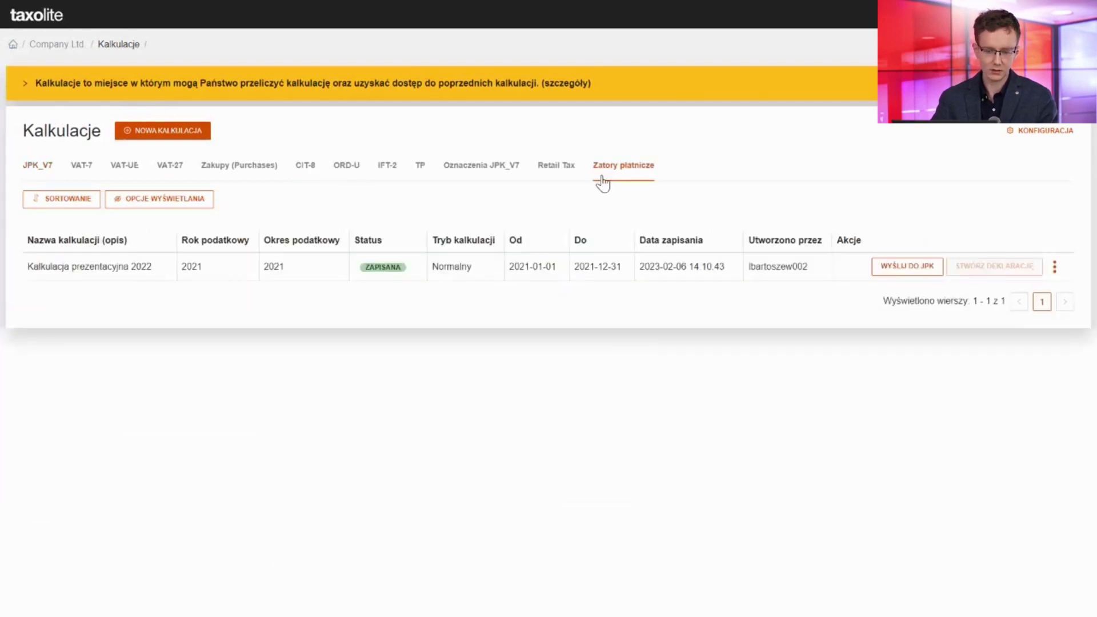
Set up a new "Zatory płatnicze" calculation with configuration "Sprawozdanie od 2022", year 2022 and period 2022.
left_click(191, 136)
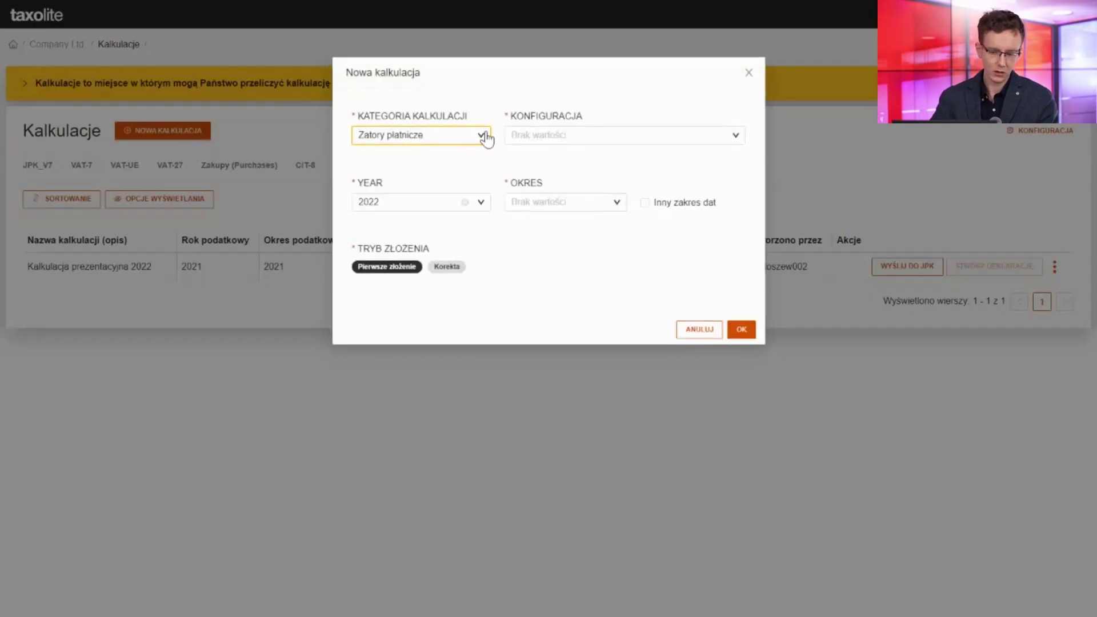
left_click(524, 136)
left_click(524, 133)
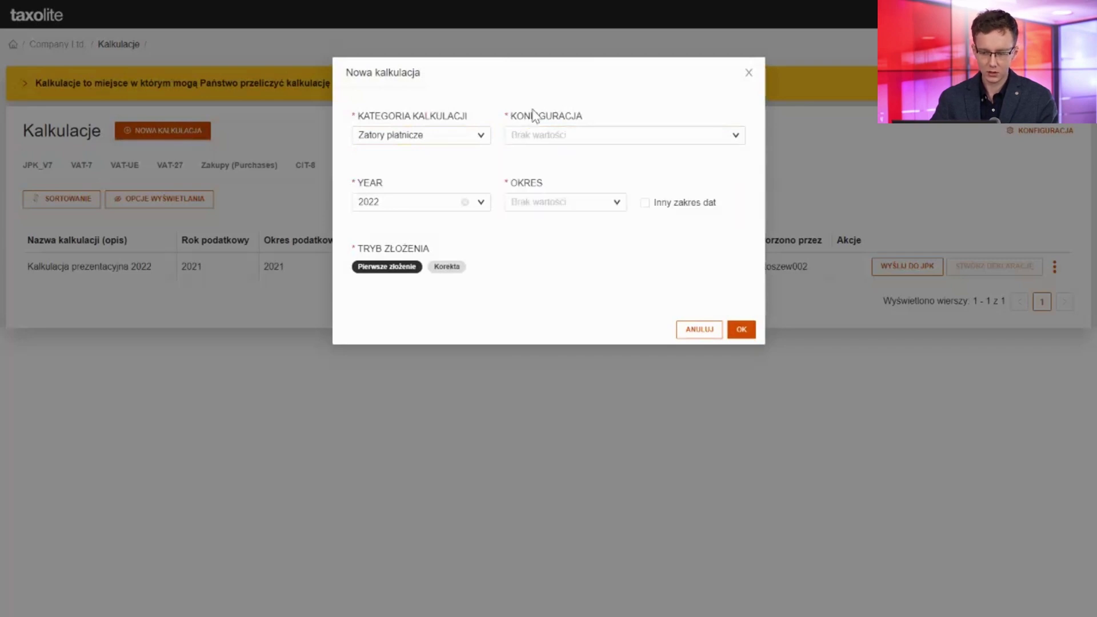
left_click(544, 137)
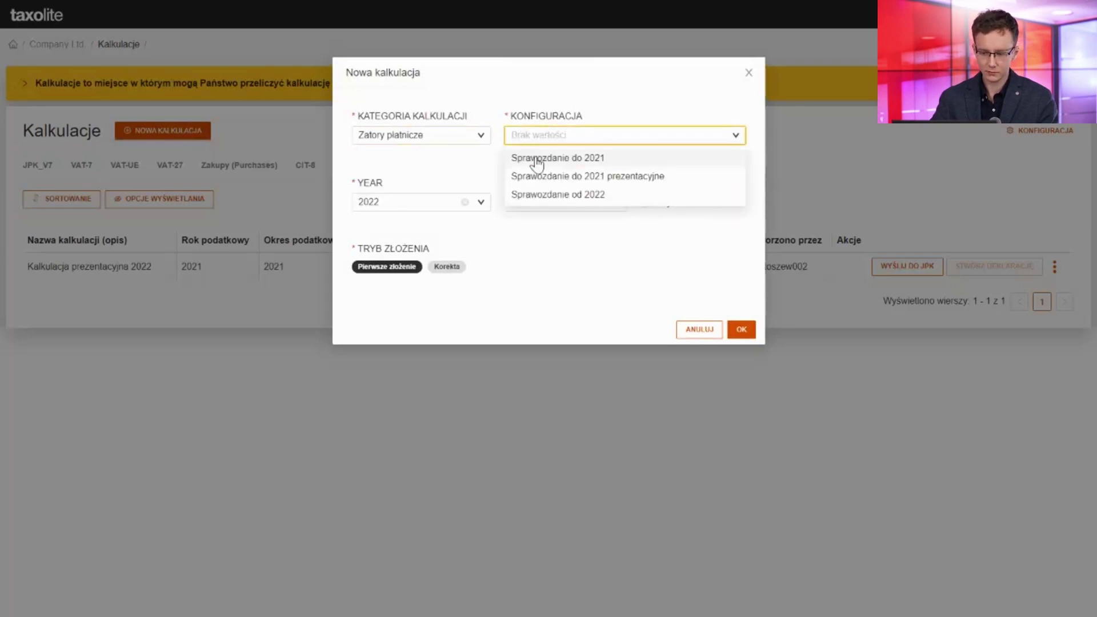
left_click(523, 195)
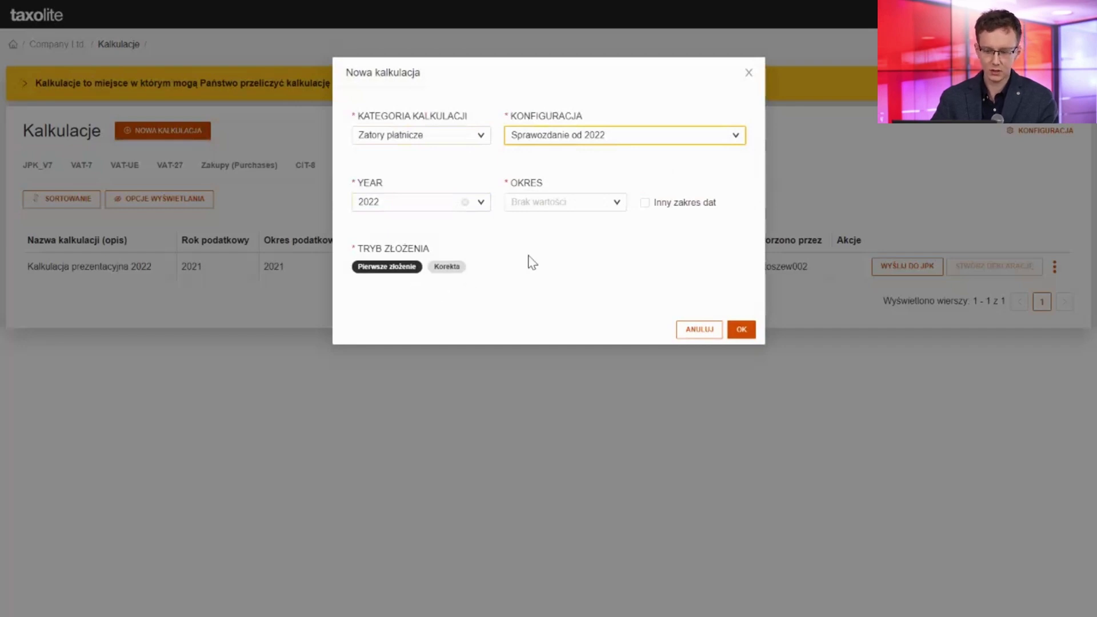
left_click(560, 201)
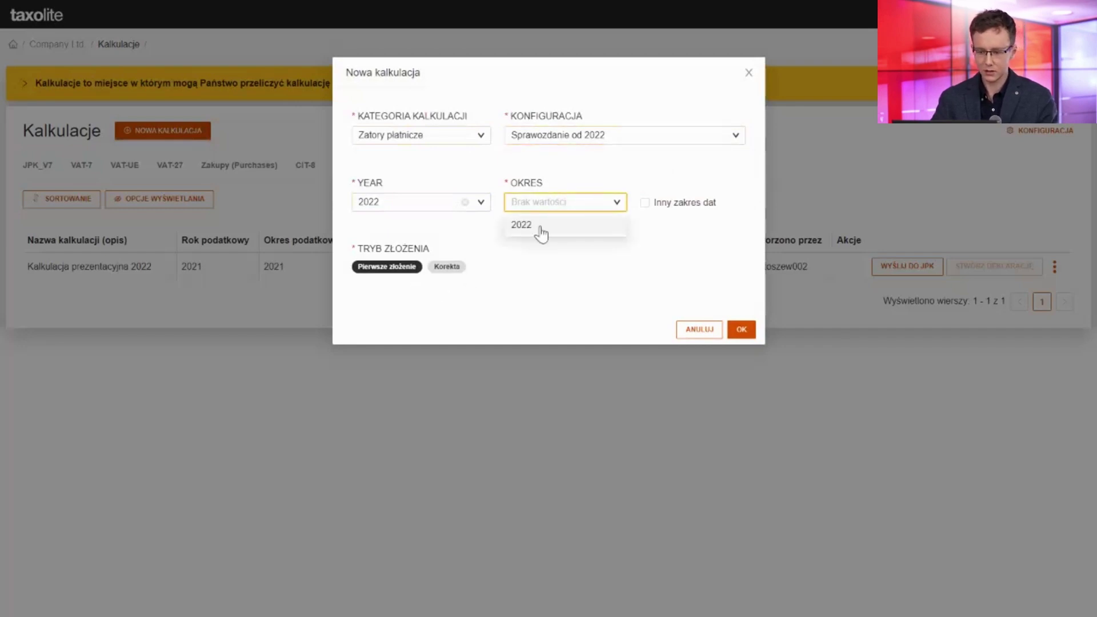
left_click(538, 232)
left_click(738, 337)
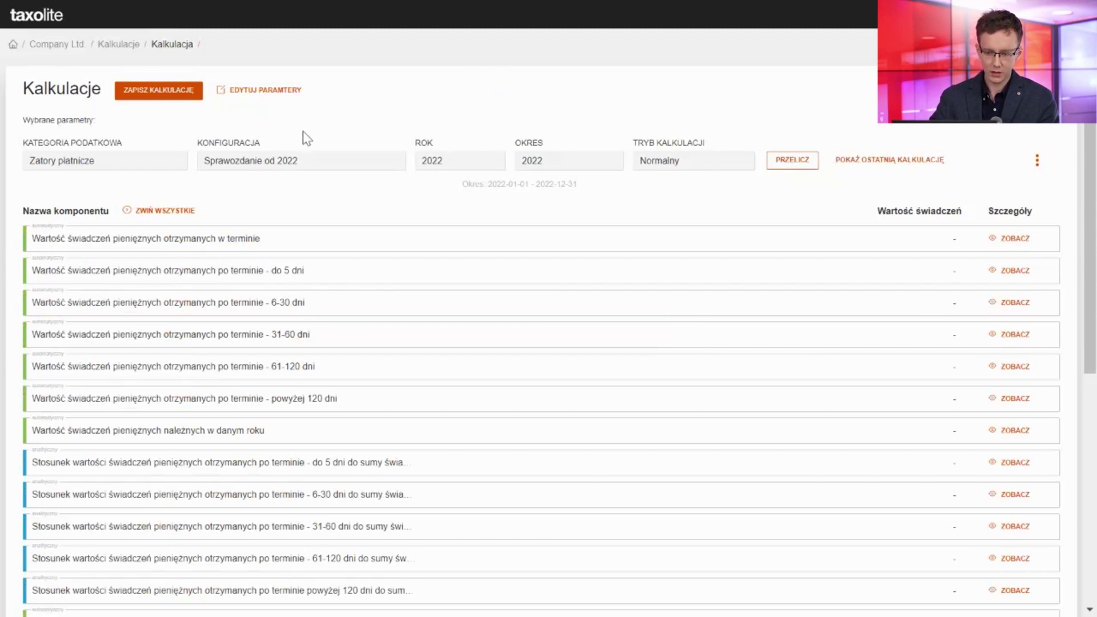
Run the calculation and view the records behind "Wartość świadczeń pieniężnych otrzymanych w terminie".
left_click(782, 162)
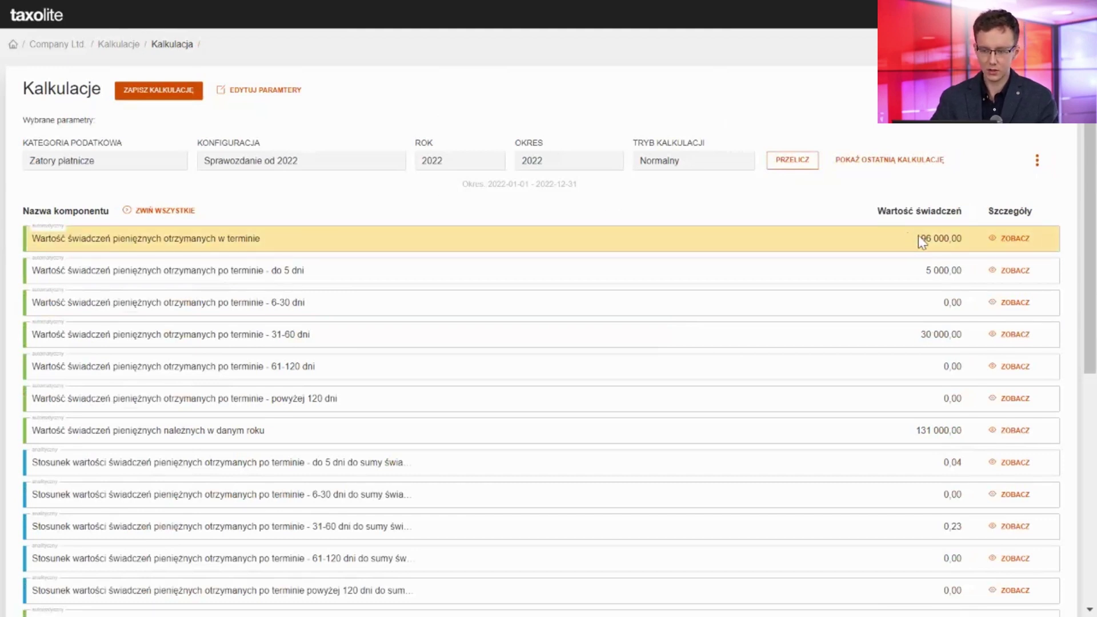
left_click(1004, 240)
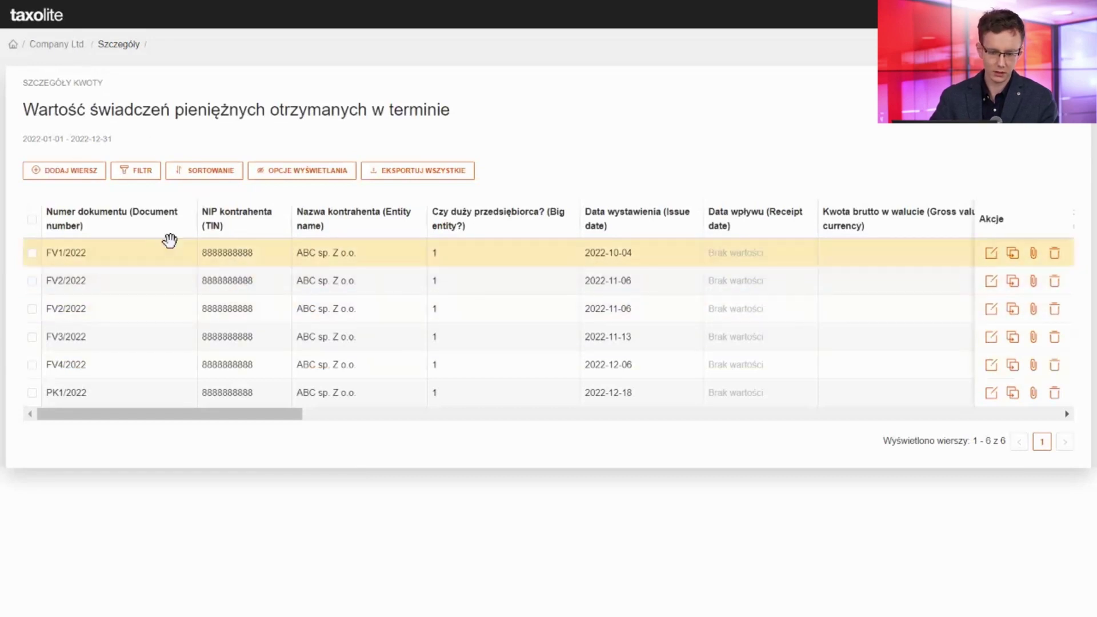
Return from the amount details to the company's "Zatory płatnicze" calculations list.
left_click(56, 45)
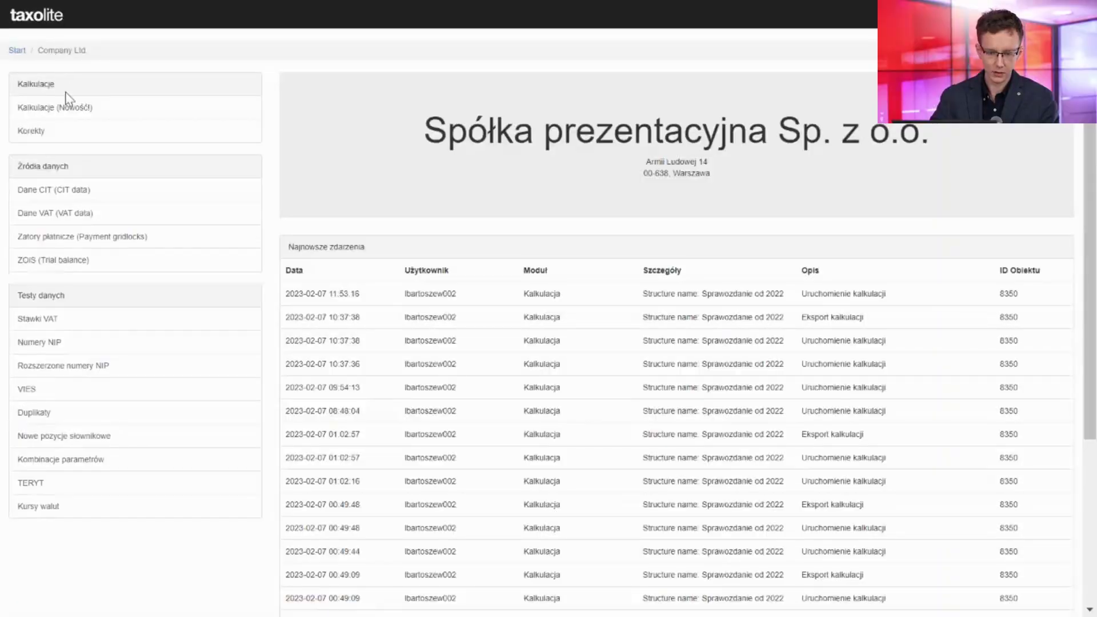
left_click(69, 113)
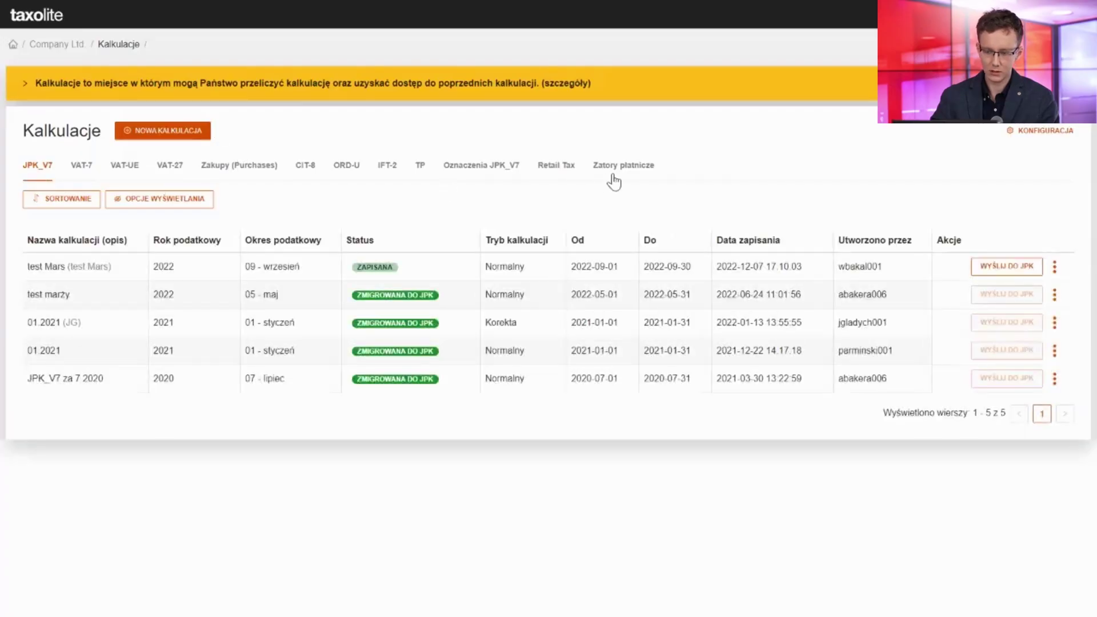
left_click(615, 171)
Create the "Sprawozdanie od 2022" calculation for period 2022 again and compute its component values.
left_click(182, 134)
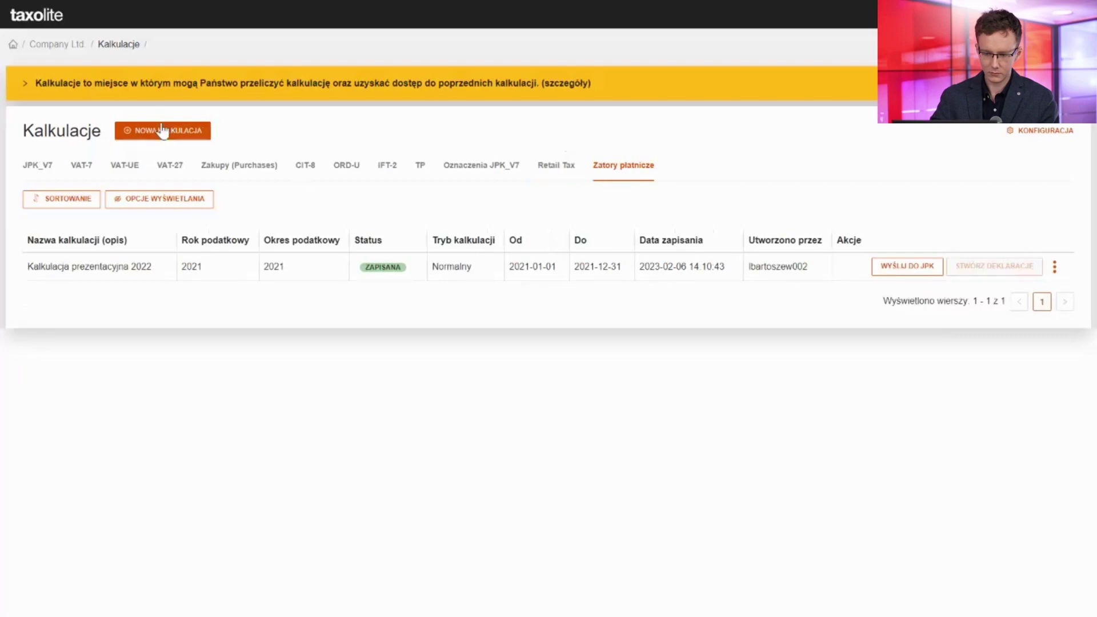
left_click(163, 131)
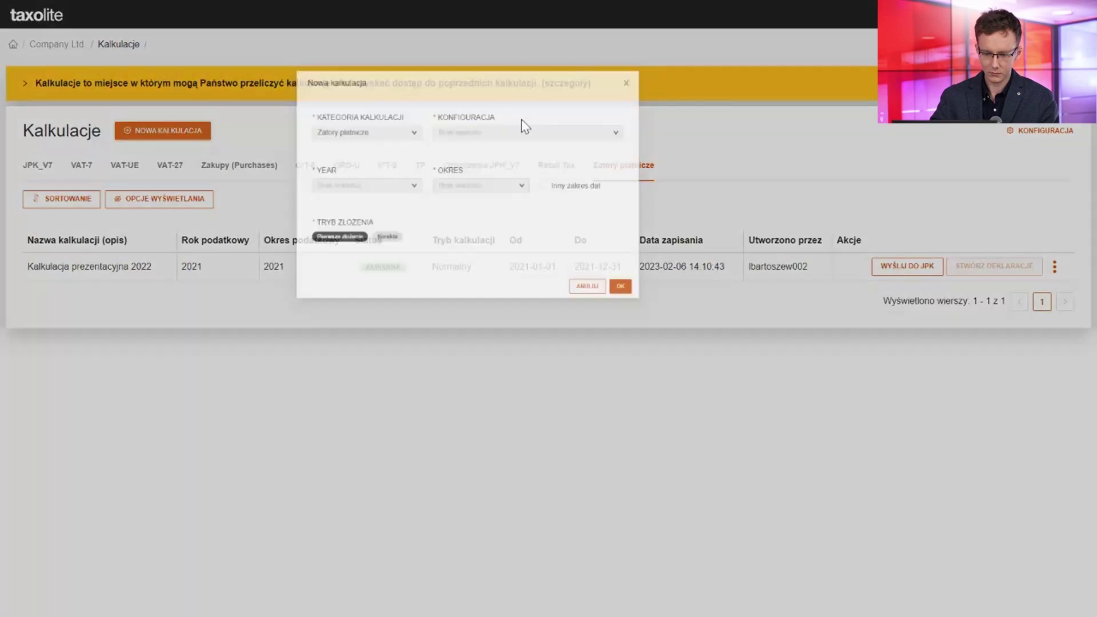
left_click(583, 135)
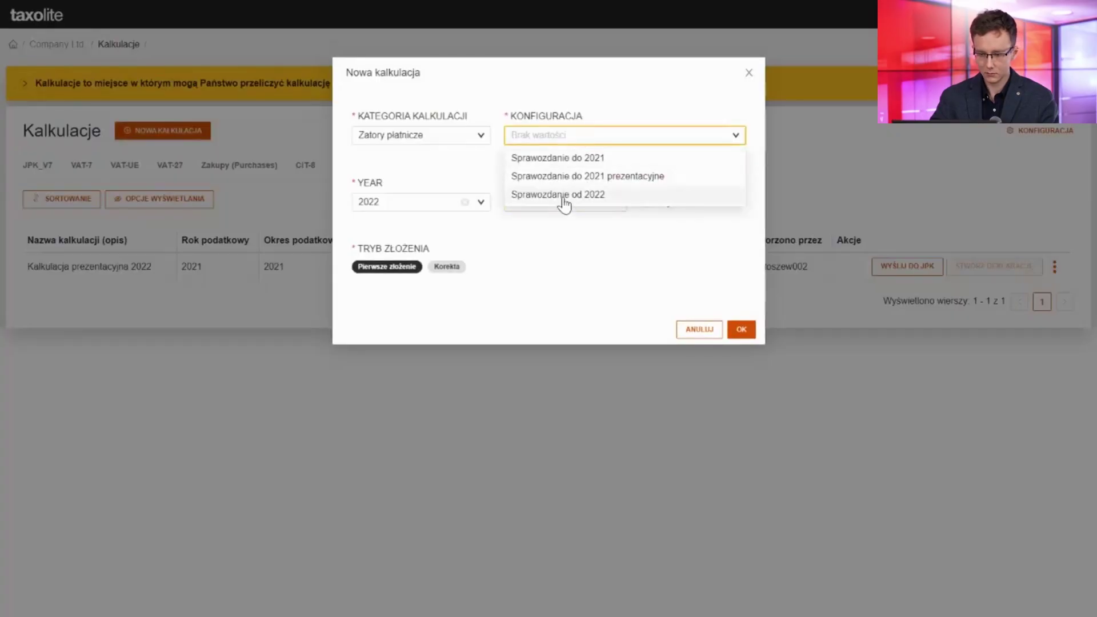
left_click(565, 199)
left_click(567, 224)
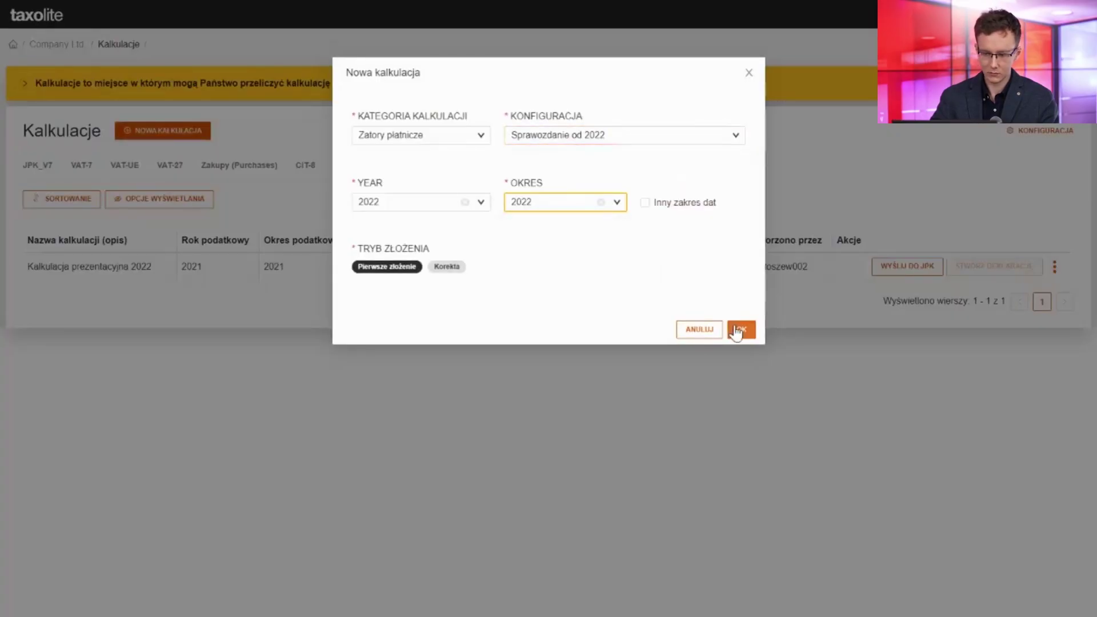
left_click(733, 323)
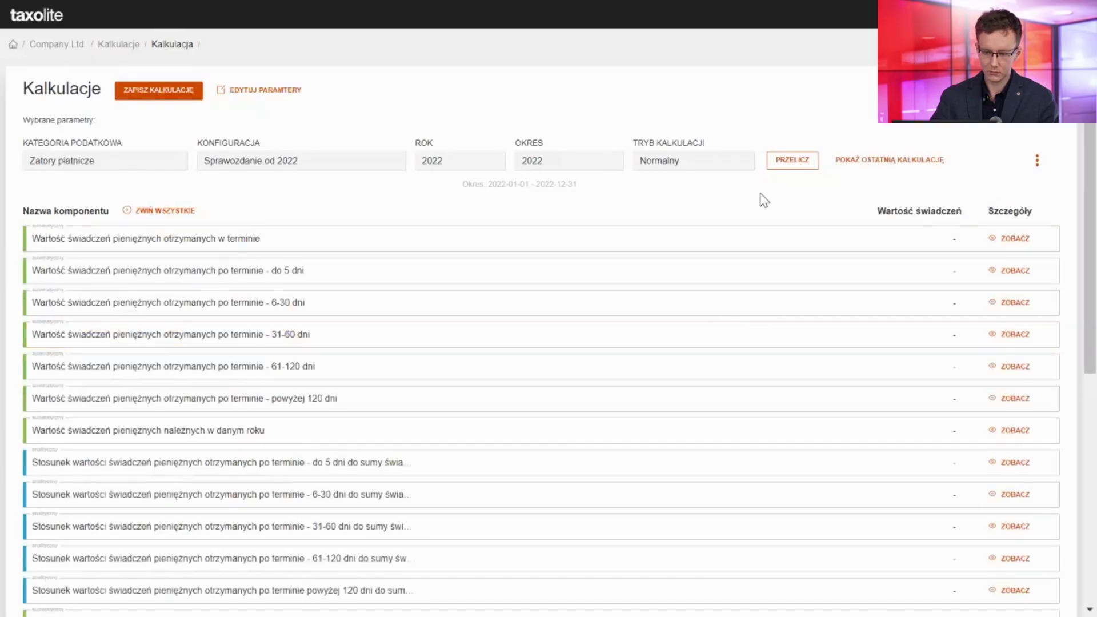
left_click(783, 161)
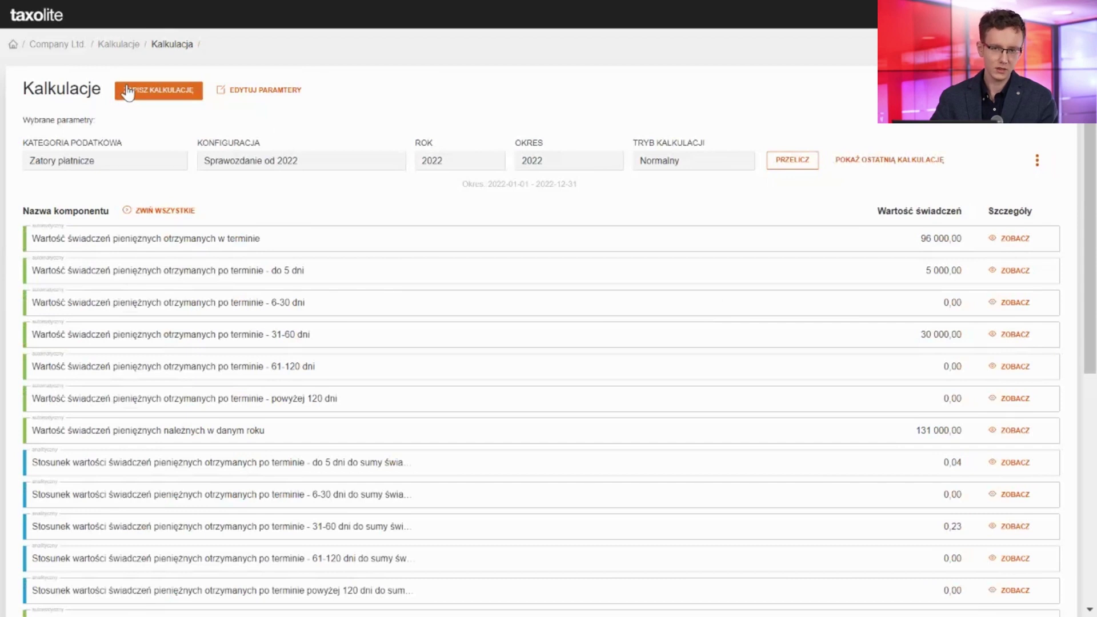
left_click(173, 153)
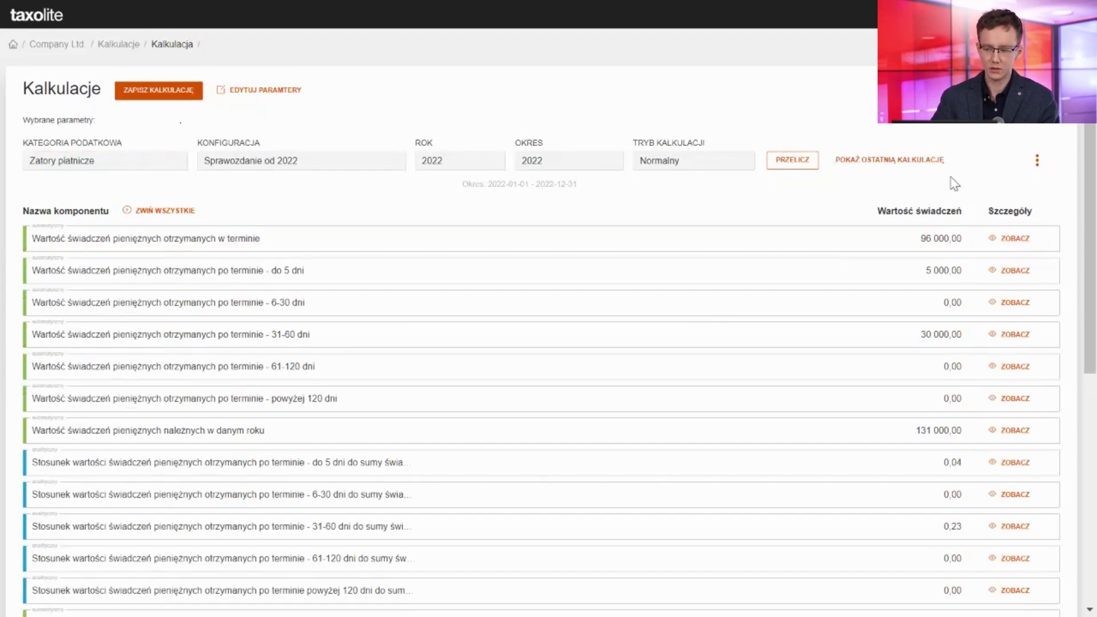
Export the calculation to an .xls file and open the downloaded file in Excel.
left_click(1037, 161)
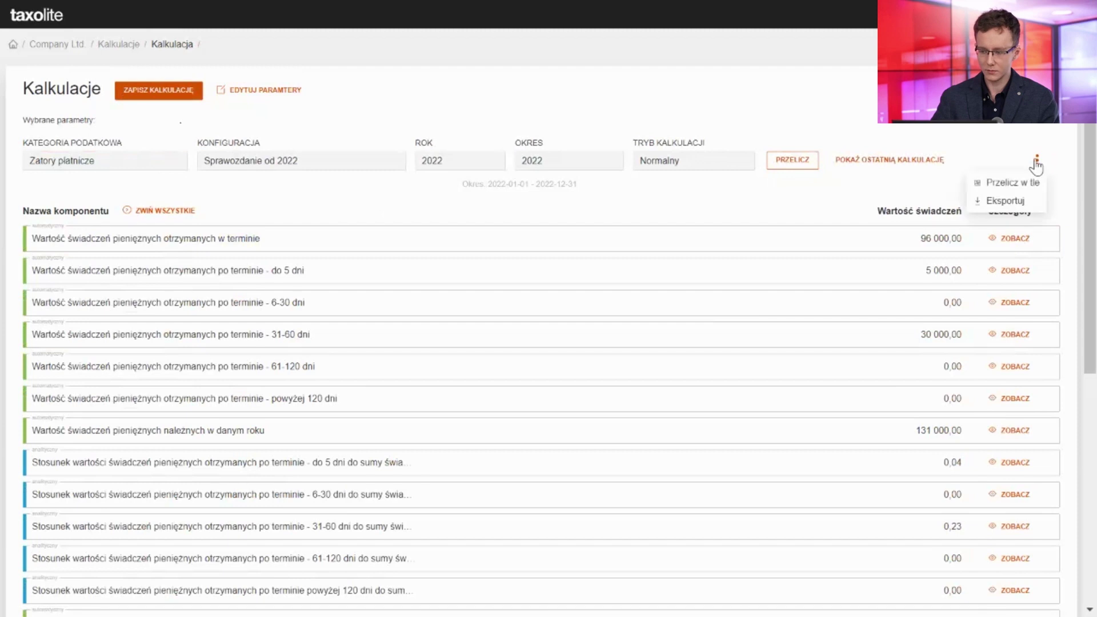
left_click(992, 203)
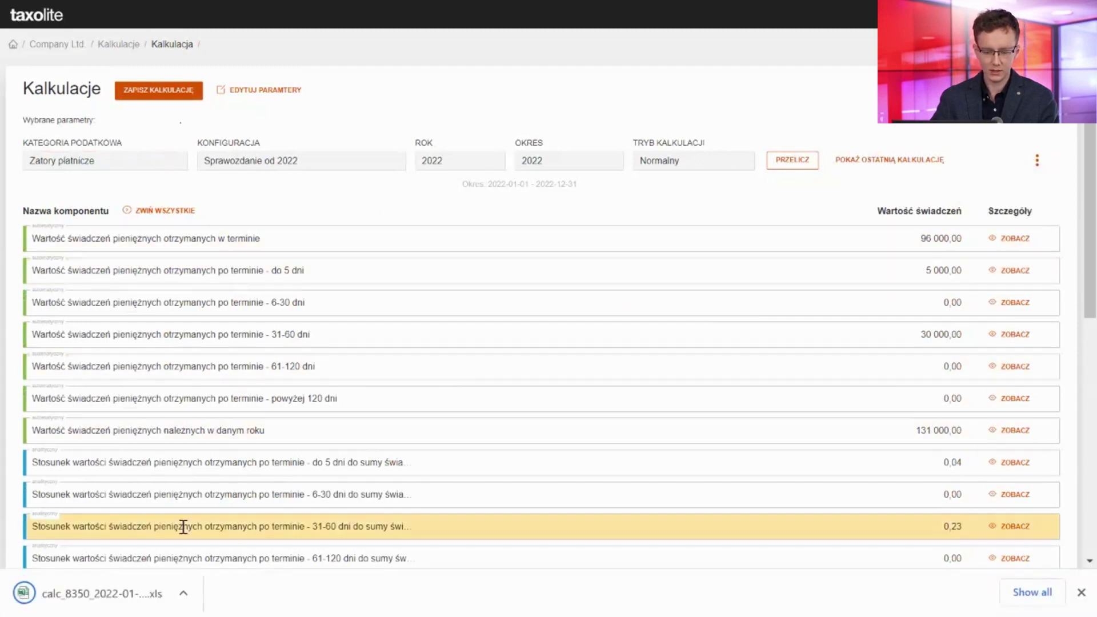
left_click(112, 585)
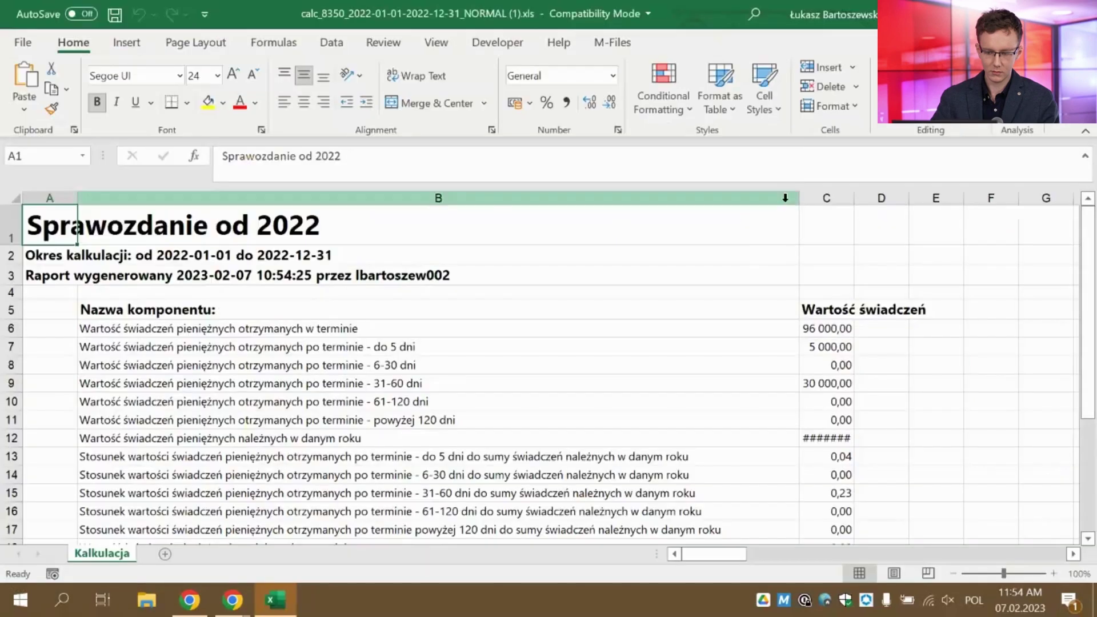
Widen column C of the exported sheet to fit the "Wartość świadczeń" header and amounts.
left_click_drag(854, 197, 929, 201)
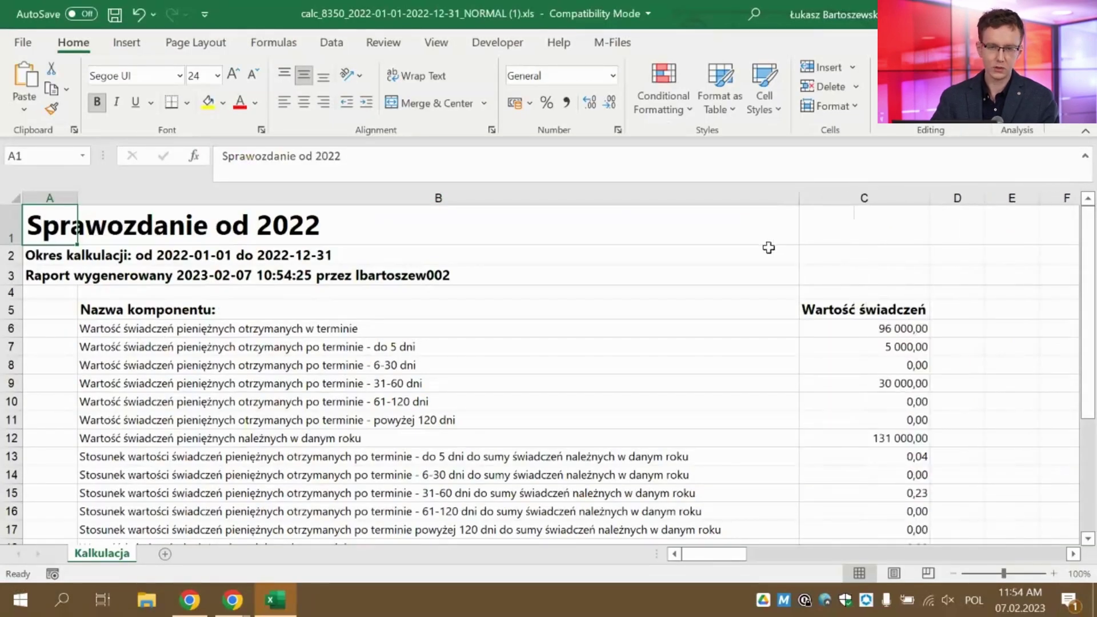
left_click(769, 247)
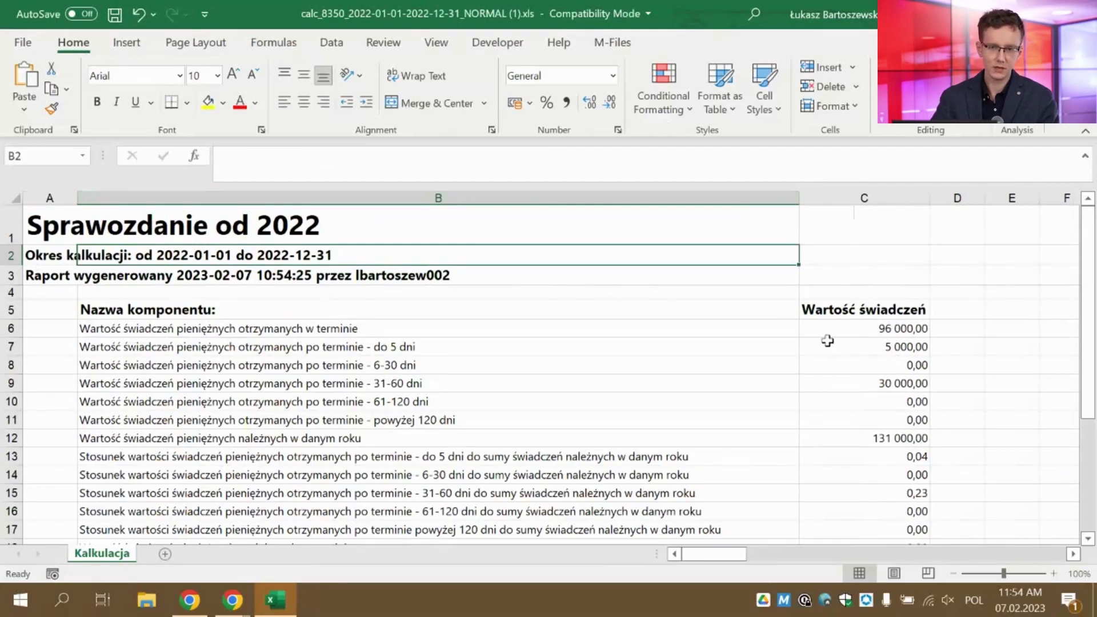
left_click(818, 289)
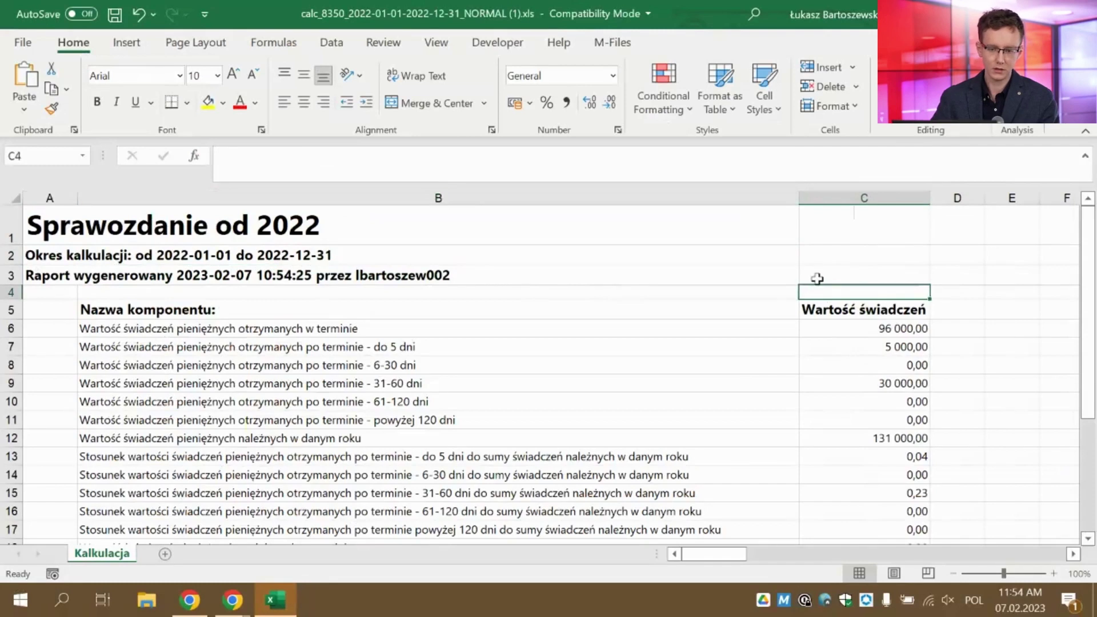